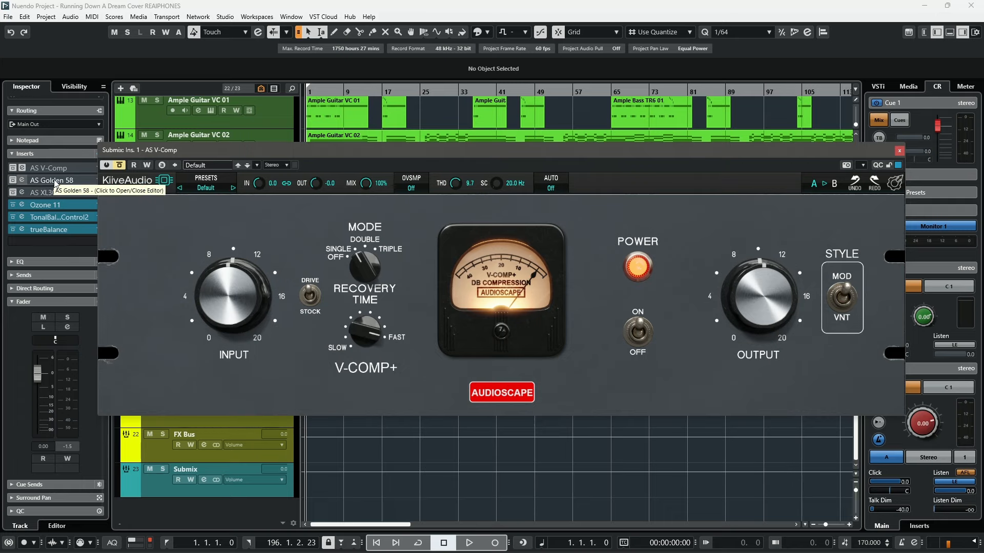
Step: Open the Submix's AS Golden 58 and AS XL305R inserts, and compare both reverb models, ending on XL-305R
click(55, 181)
click(43, 193)
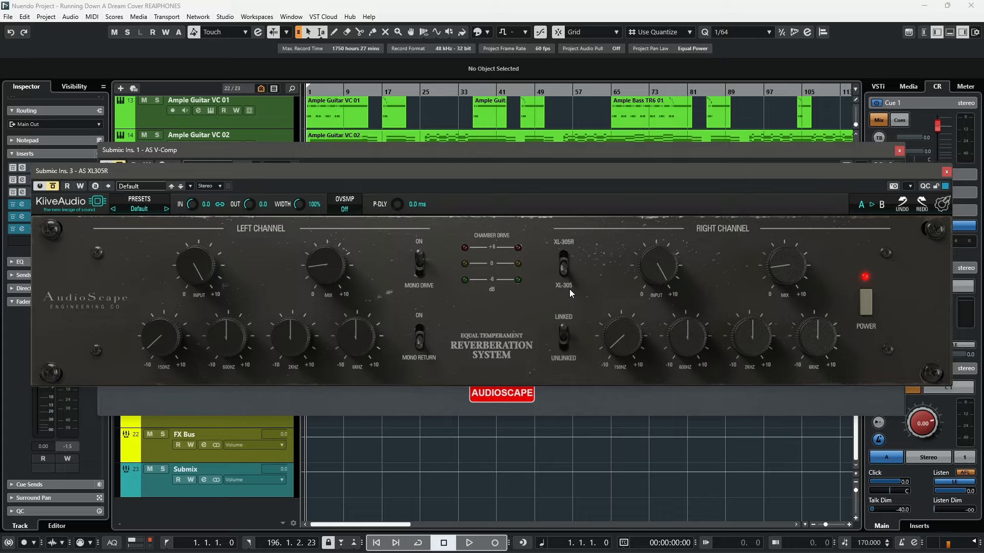
click(568, 266)
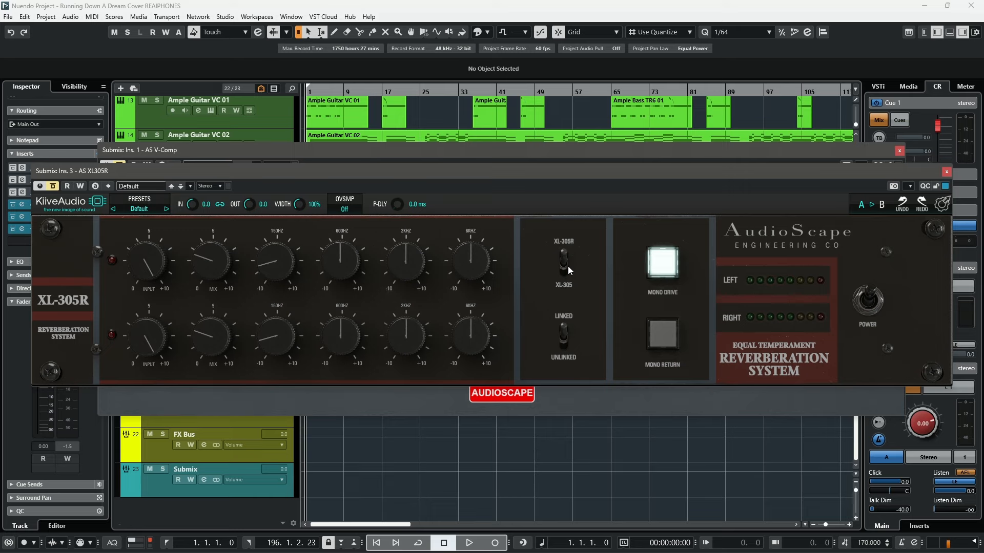
click(567, 267)
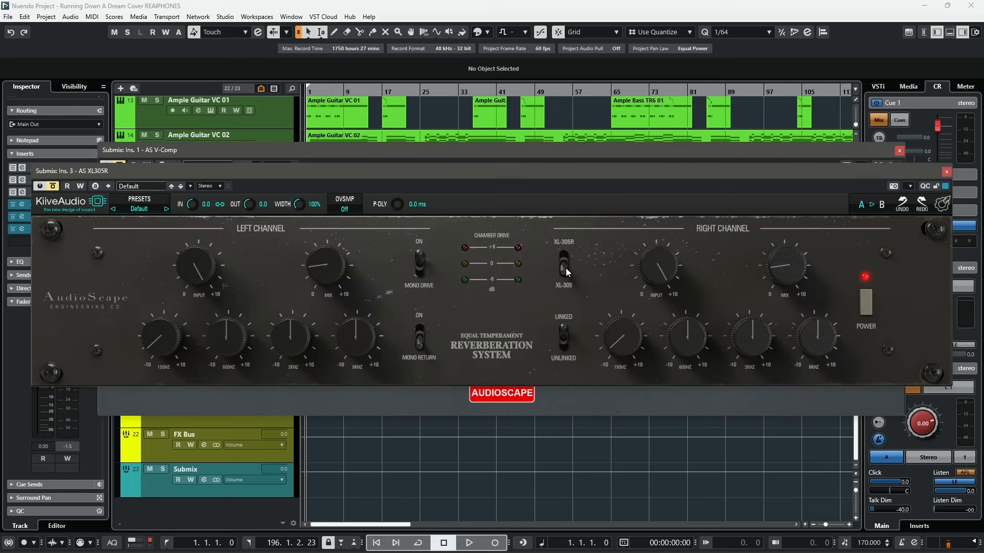
click(563, 273)
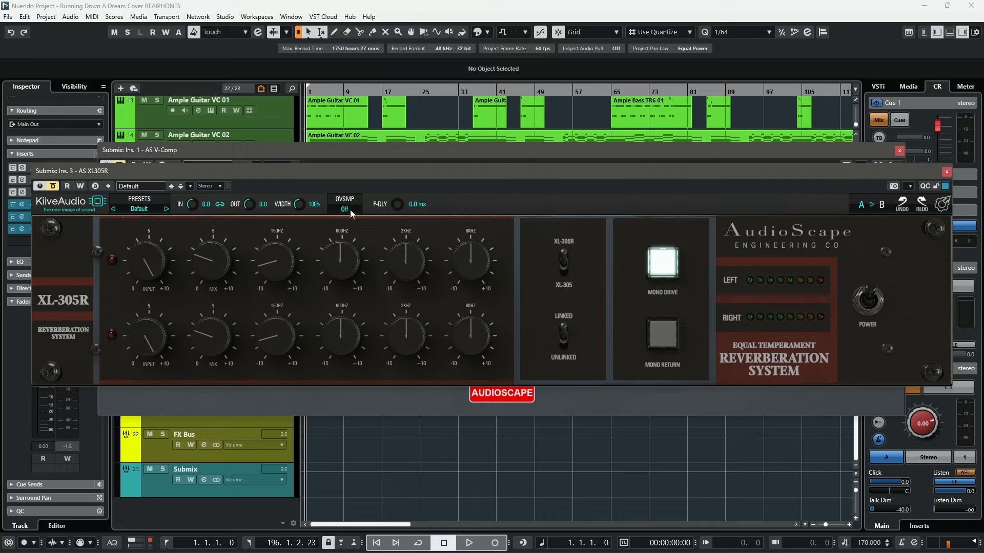
Step: Try the reverb's pre-delay range and XL-305 model, restore 0.0 ms and XL-305R, and close the AS XL305R editor
drag(399, 207, 490, 67)
drag(398, 207, 405, 408)
click(564, 263)
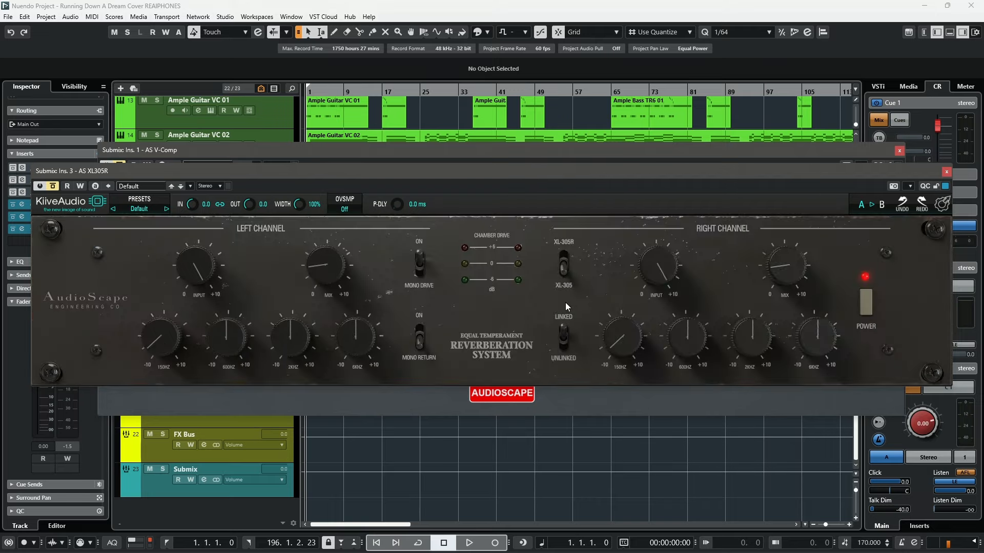
click(568, 265)
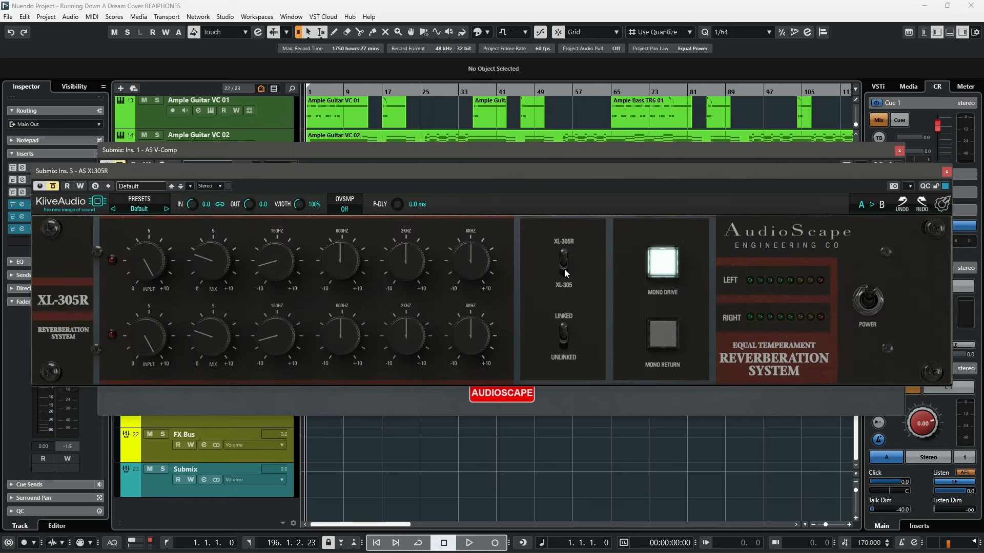
click(947, 172)
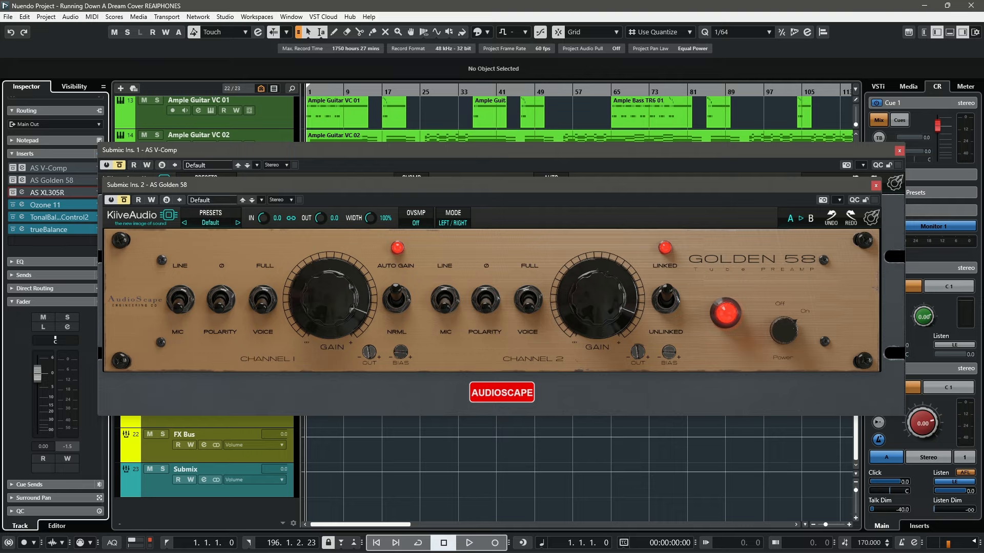
Step: Try the Golden 58's channel 1 Full/Voice switch and Bias trim across its range, and close its editor
click(263, 301)
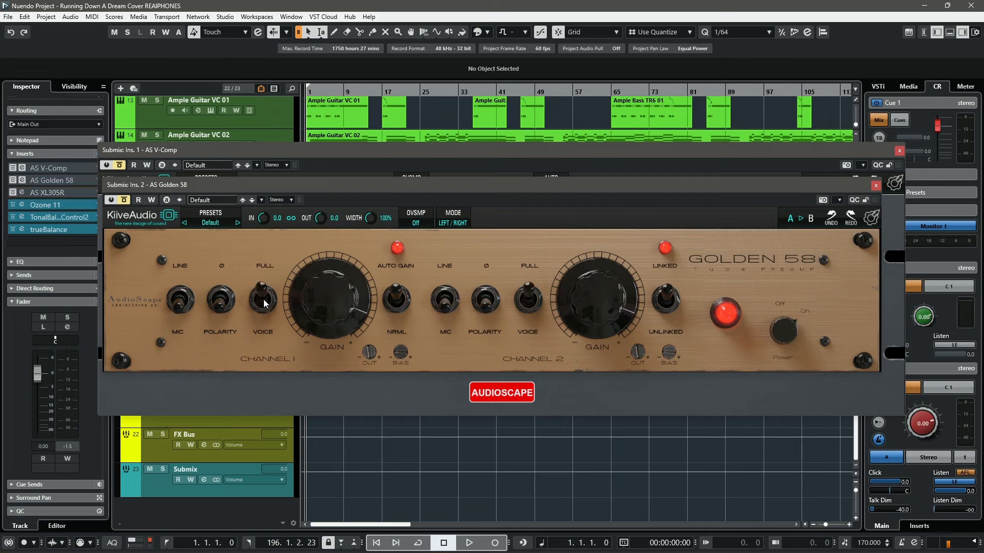
click(263, 302)
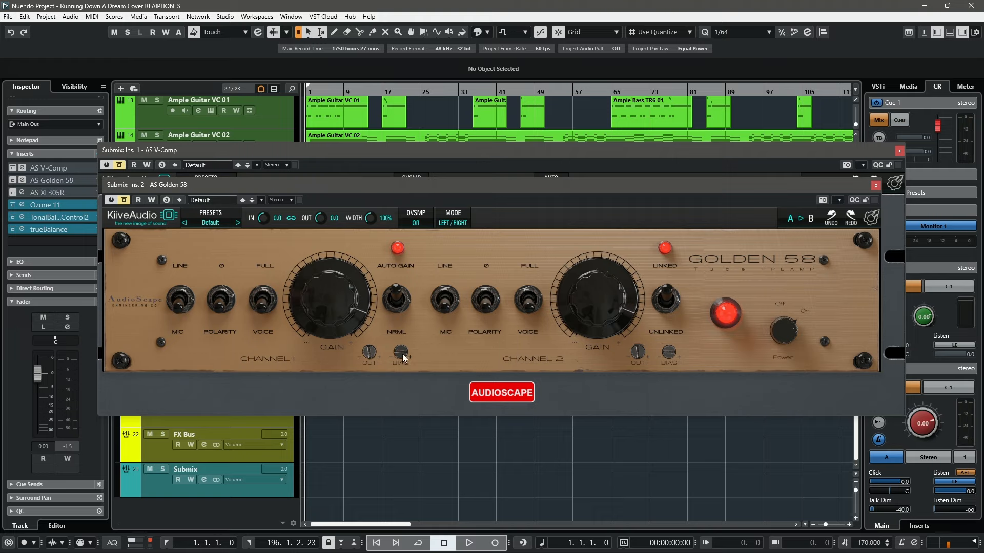
drag(402, 354, 400, 251)
drag(402, 353, 404, 393)
drag(403, 349, 439, 200)
click(875, 186)
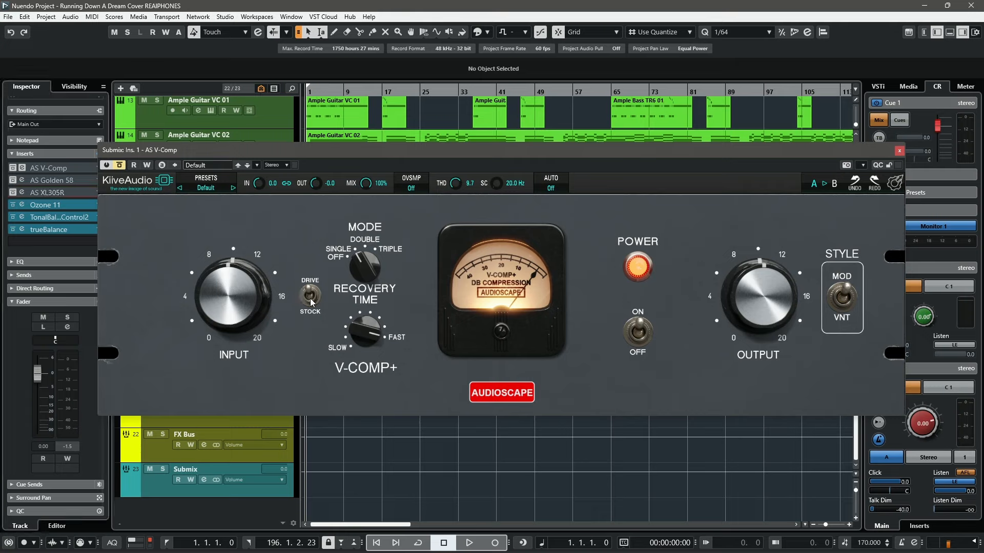
Step: Try the V-Comp's Recovery Time control and switch its Style between MOD and VNT, ending on VNT
drag(366, 330, 365, 487)
click(842, 305)
click(846, 302)
click(845, 304)
mouse_move(367, 333)
mouse_down()
mouse_move(367, 455)
mouse_move(367, 334)
mouse_up()
scroll(367, 334, up, 2)
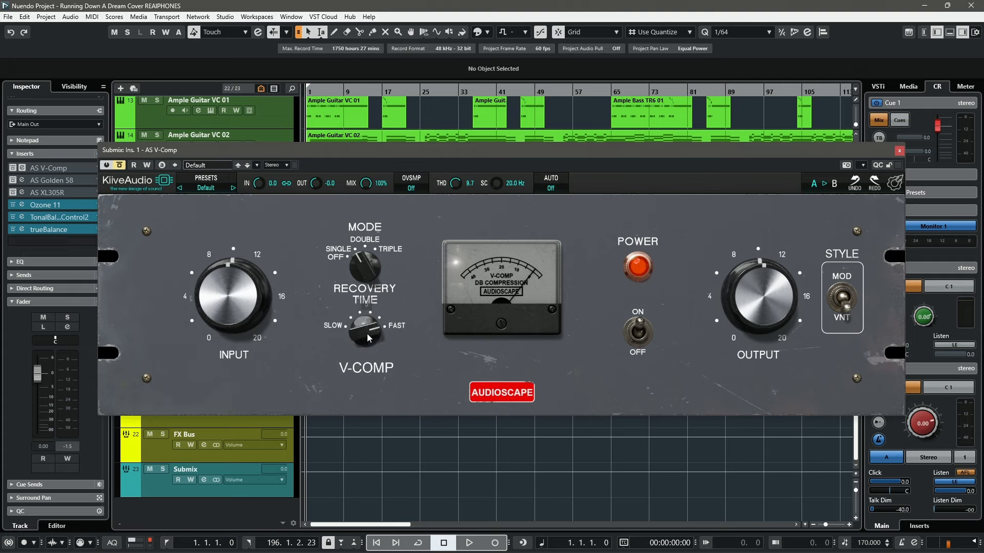
Step: Compare the V-Comp's Recovery Time positions in the MOD and VNT styles again, and leave the Style on MOD
click(848, 303)
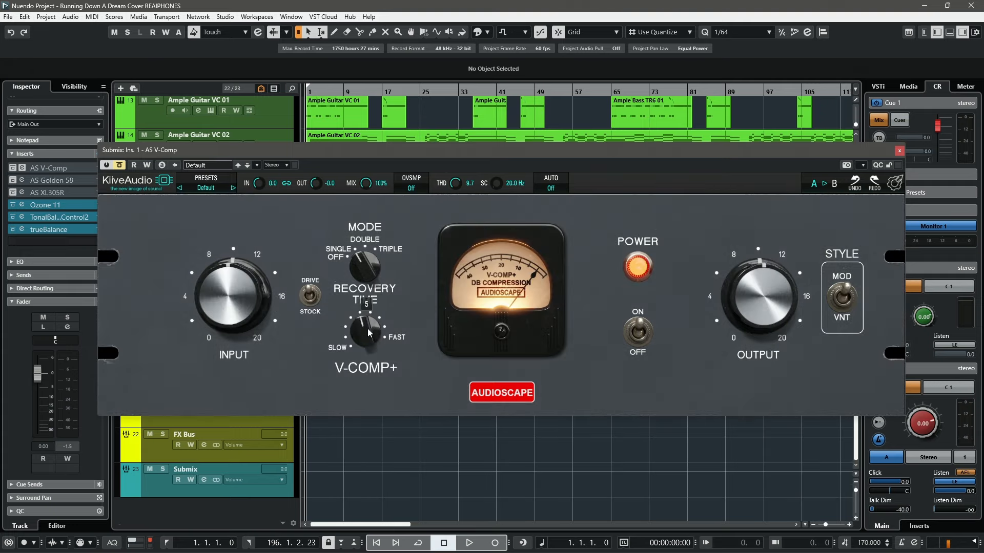
scroll(362, 339, up, 5)
scroll(363, 339, up, 1)
scroll(365, 342, down, 3)
click(842, 300)
mouse_move(368, 336)
mouse_down()
mouse_move(351, 472)
mouse_move(375, 335)
mouse_up()
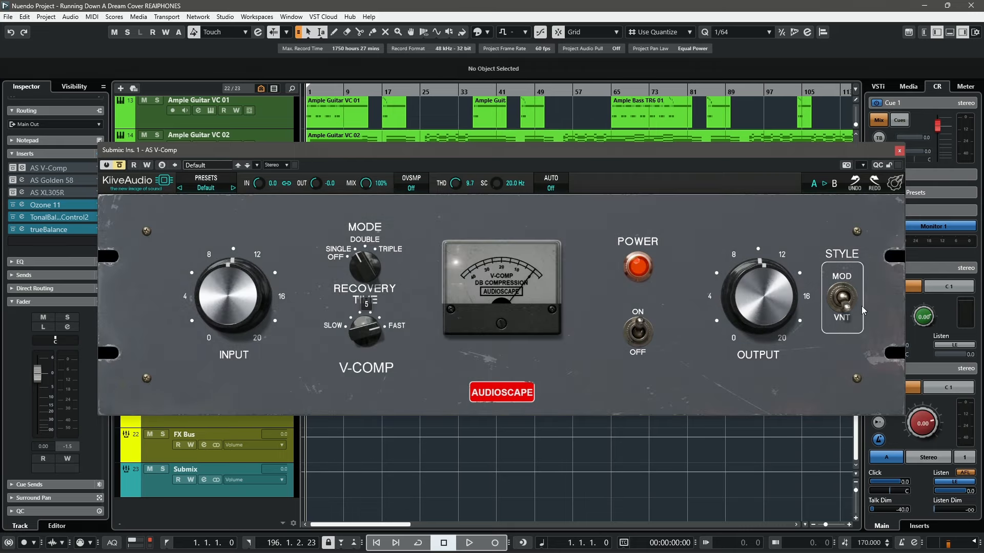
click(843, 303)
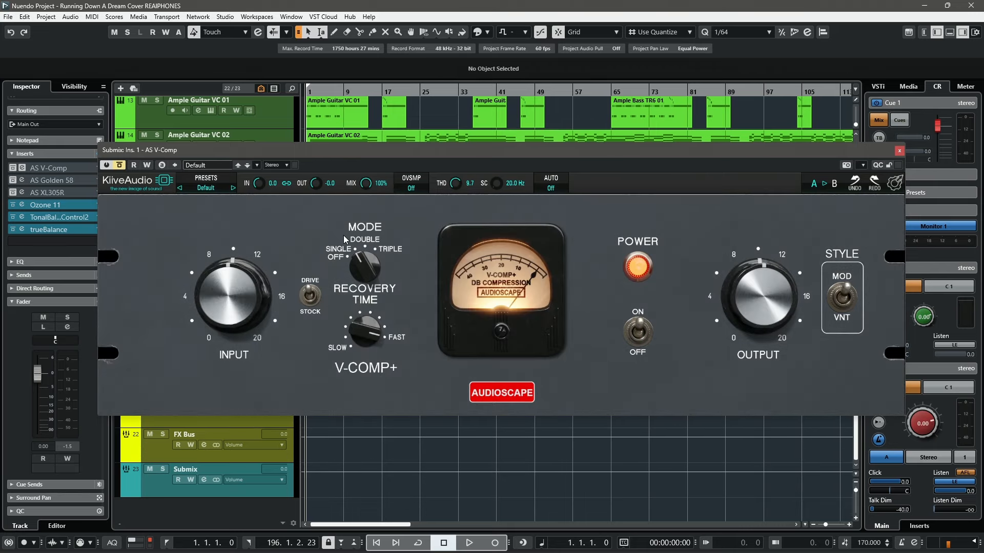
Step: Try the V-Comp's Mode selector and THD control, and close the plug-in editor
scroll(366, 268, up, 2)
scroll(366, 268, down, 2)
drag(521, 119, 449, 288)
drag(475, 206, 475, 263)
drag(456, 186, 457, 174)
click(899, 151)
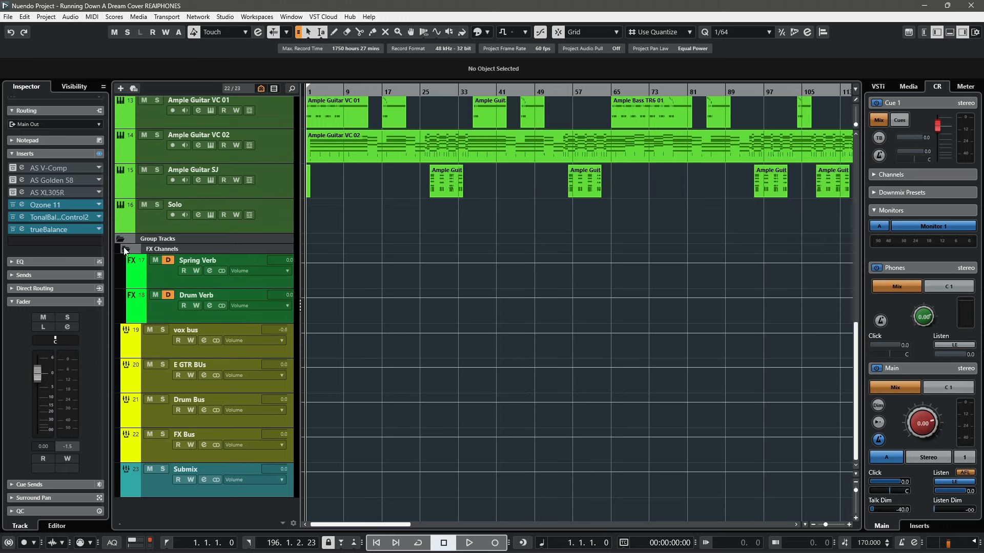
Step: Look through the project's drum, bass, vocal, guitar and group tracks, and return to the start of the song
scroll(329, 338, up, 10)
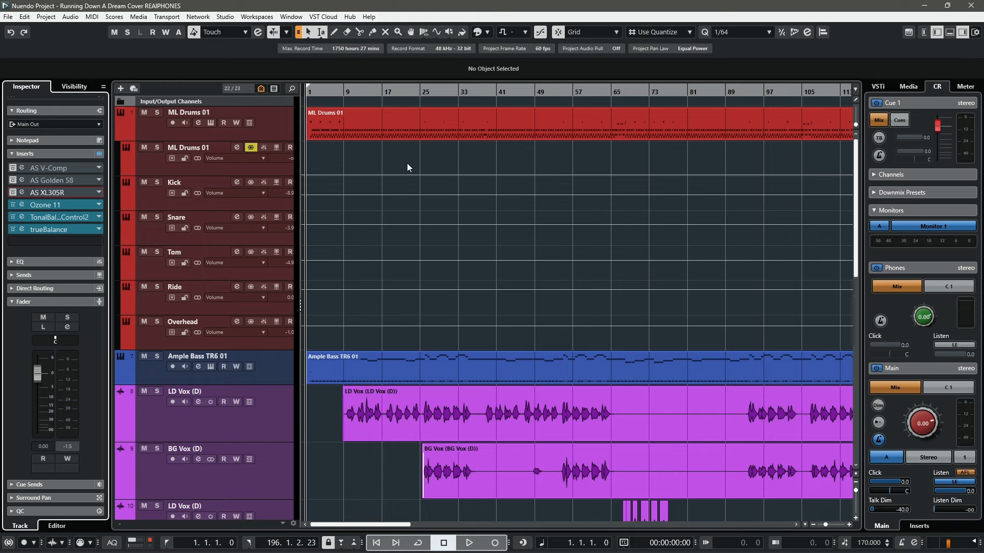
scroll(390, 220, down, 6)
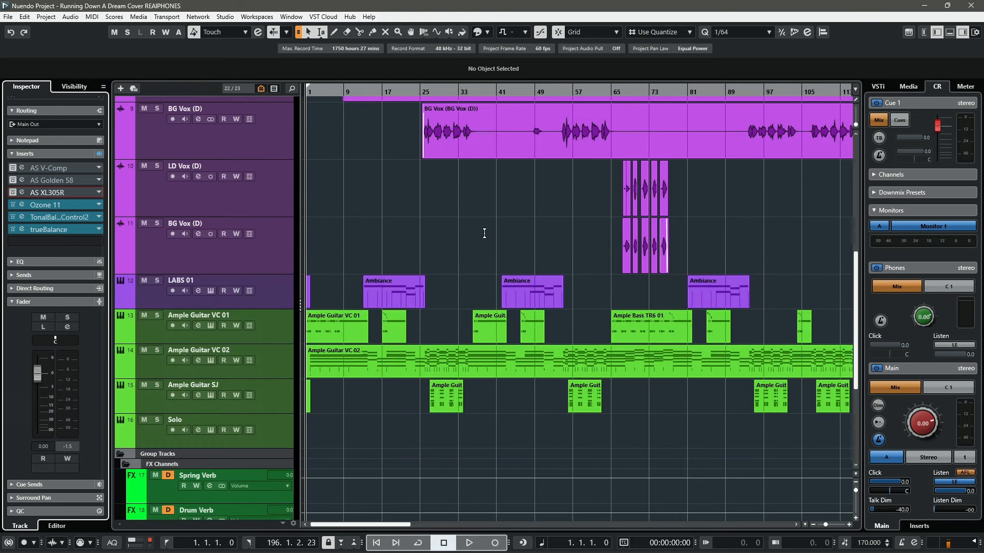
scroll(398, 297, down, 3)
scroll(408, 297, up, 10)
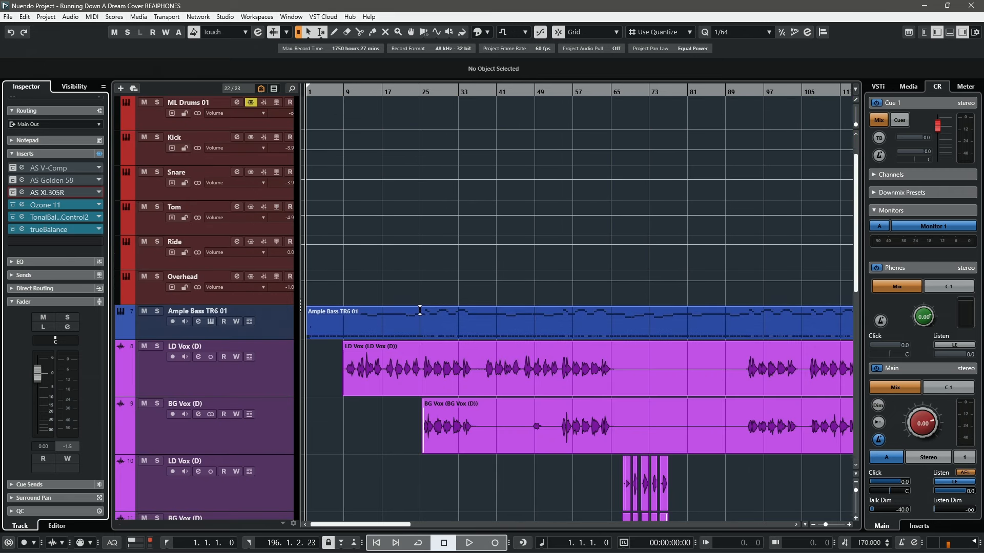
scroll(416, 311, down, 3)
scroll(358, 262, up, 5)
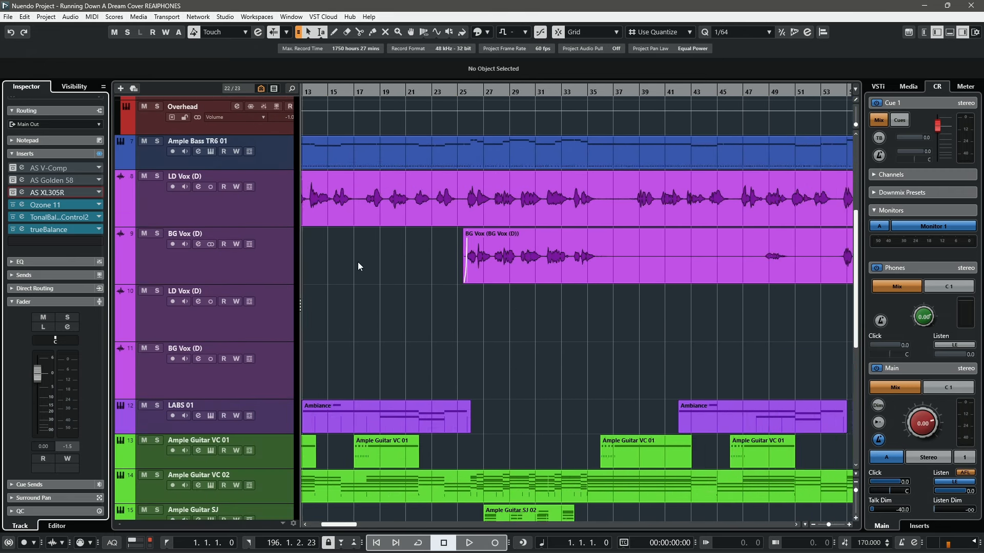
scroll(386, 264, left, 6)
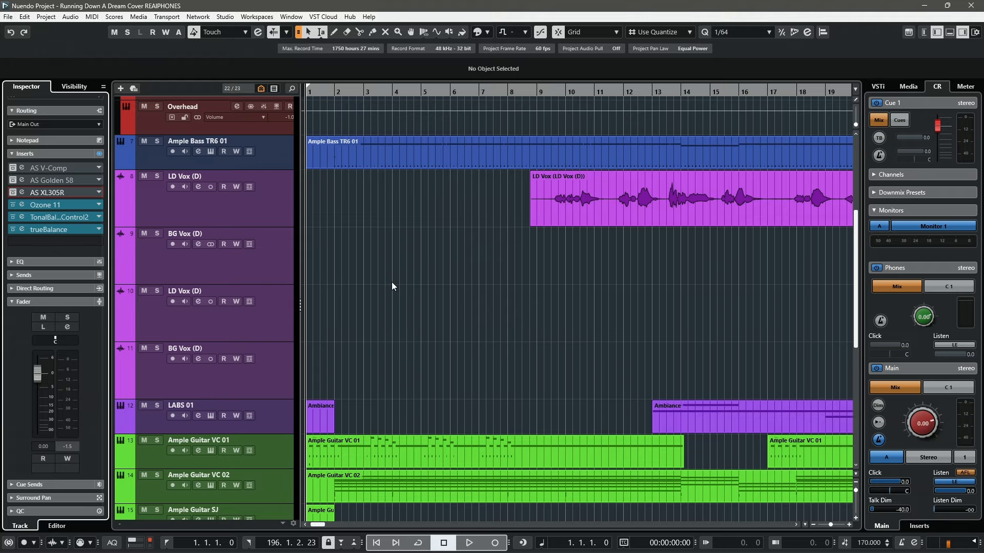
scroll(387, 275, up, 2)
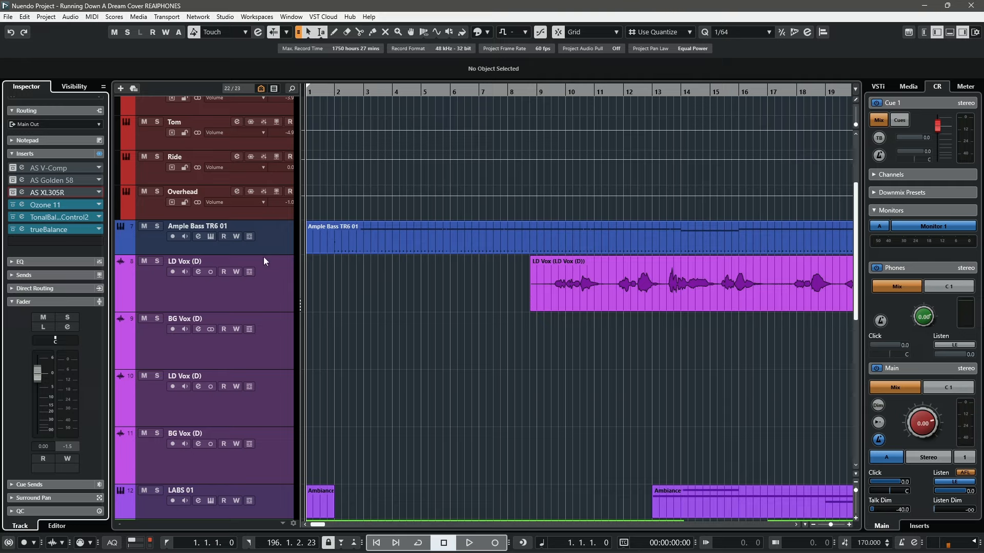
Step: Select the first LD Vox (D) track and play the full mix from the start to about bar 30
click(266, 303)
key(space)
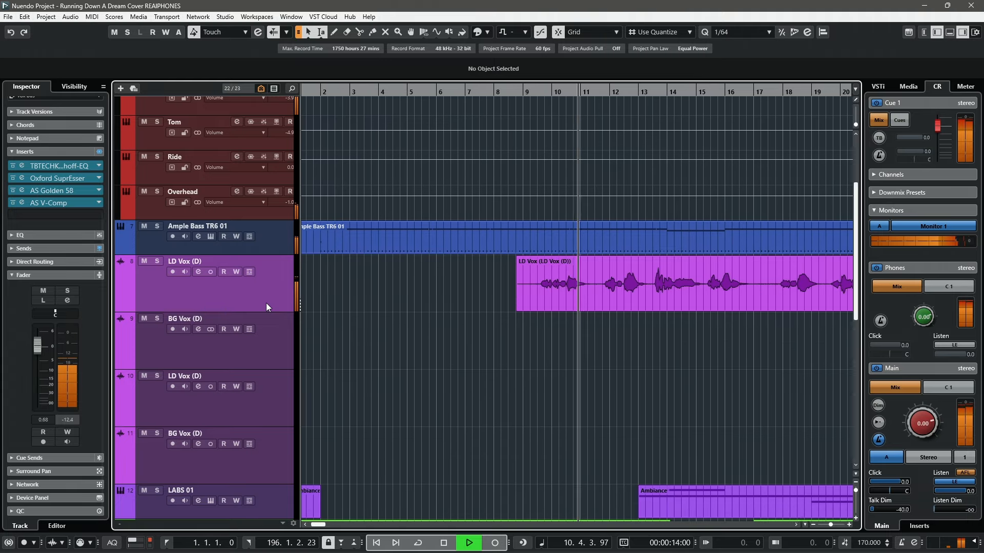
scroll(392, 315, down, 5)
scroll(395, 317, up, 3)
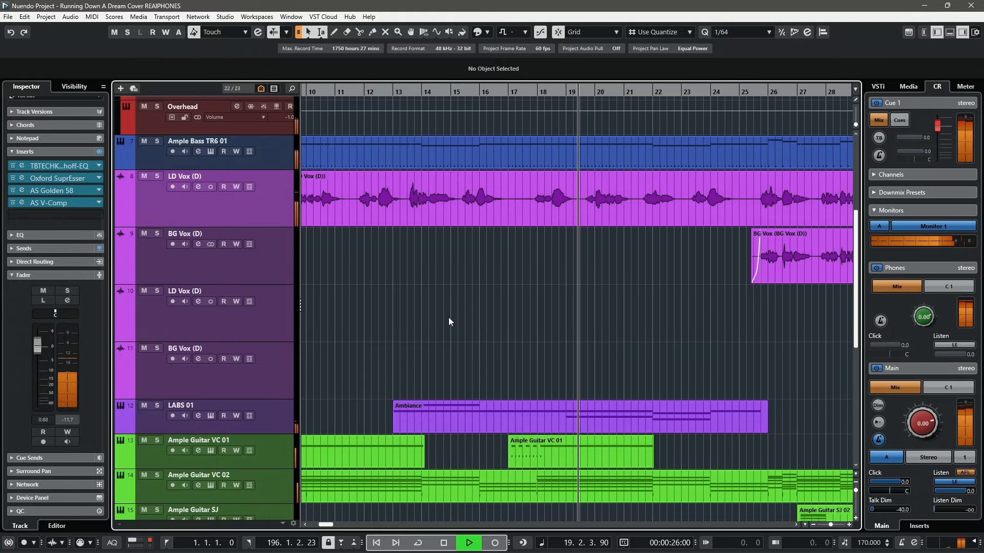
scroll(456, 319, down, 1)
scroll(457, 319, down, 1)
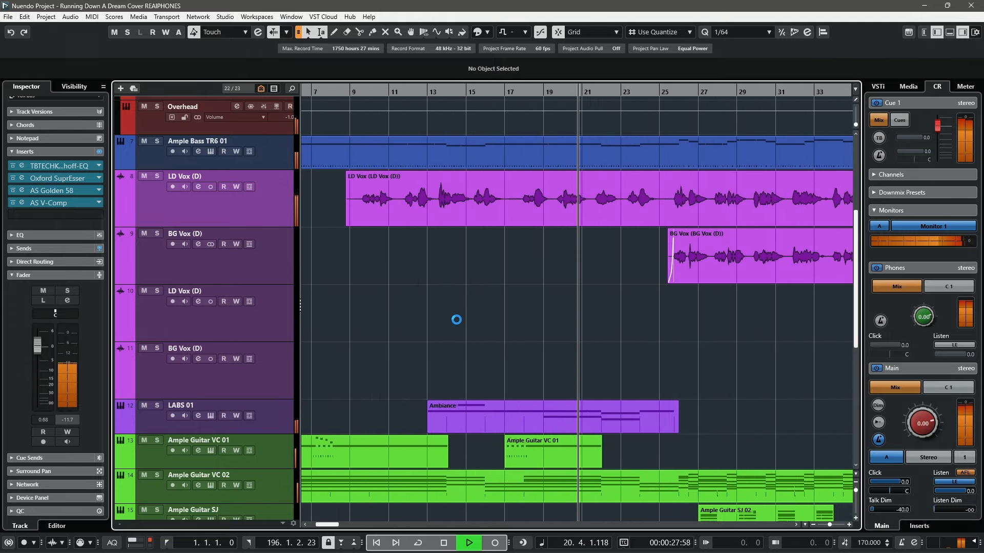
scroll(457, 320, down, 1)
scroll(456, 320, up, 3)
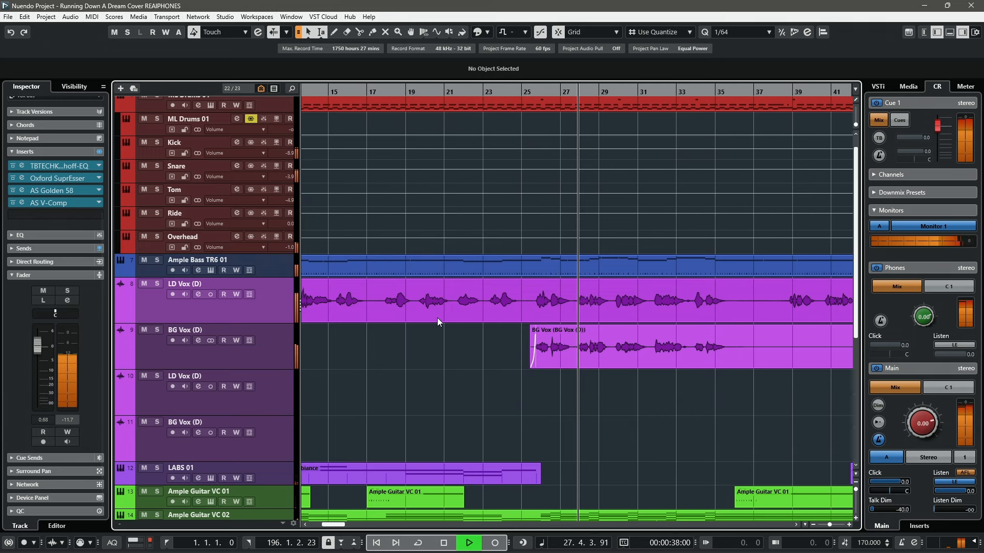
scroll(444, 321, down, 3)
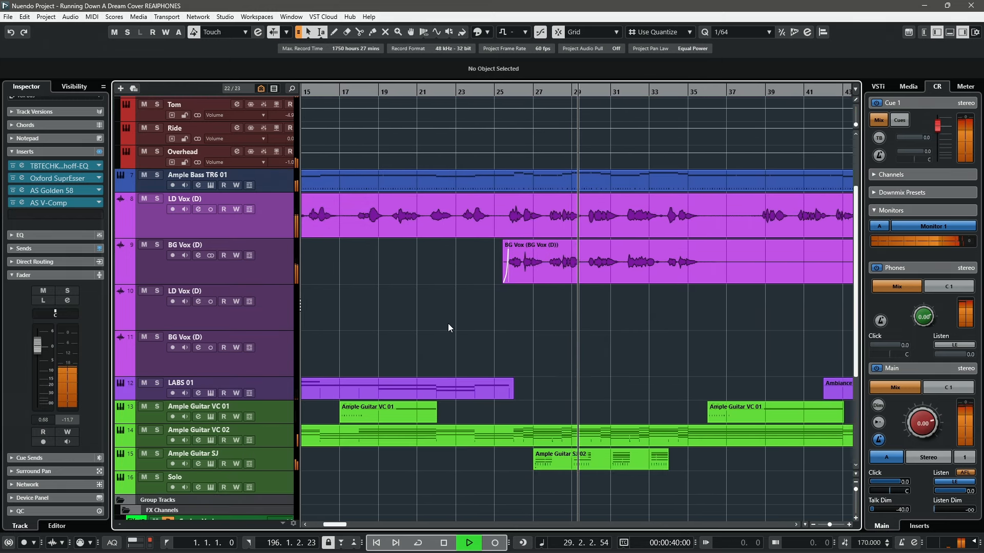
scroll(448, 325, up, 3)
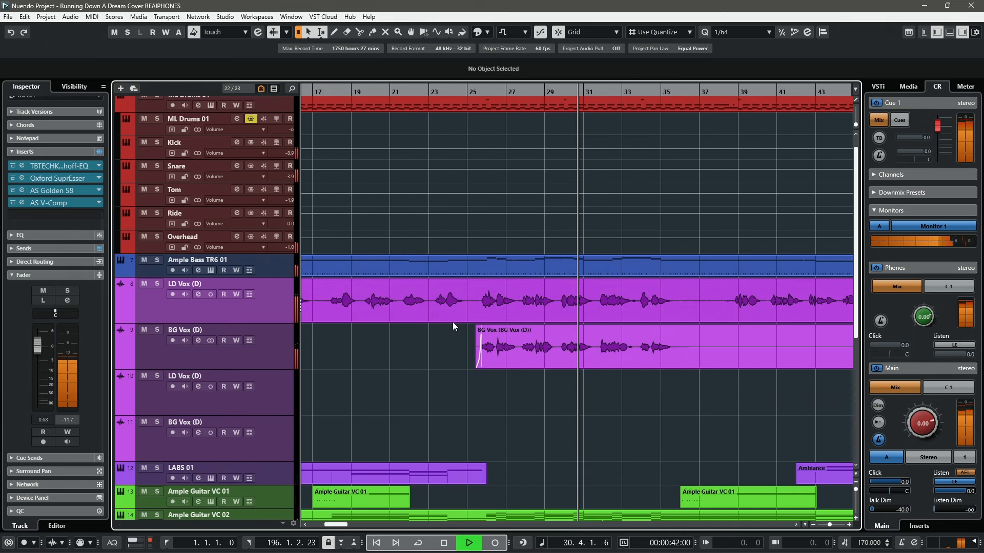
key(space)
Step: Select the Ample Bass TR6 01 track, open its AS V-Comp insert, and move the editor clear of the track
scroll(453, 321, up, 1)
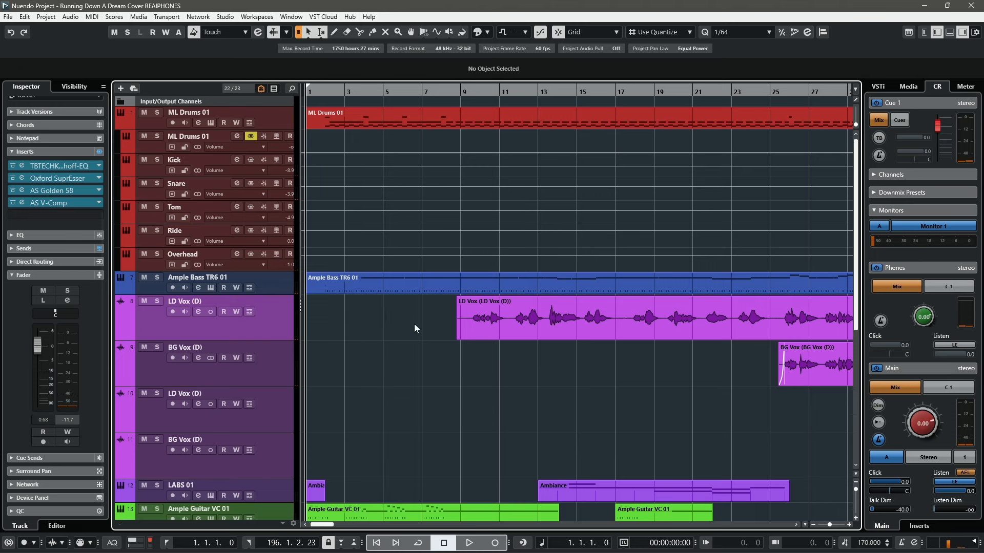
scroll(414, 324, down, 5)
scroll(420, 340, up, 5)
click(231, 286)
click(42, 201)
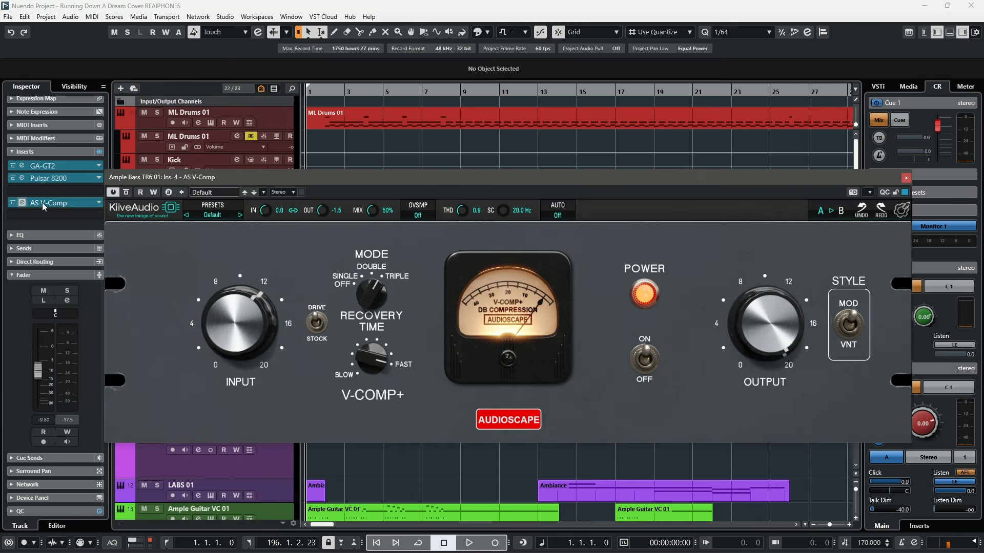
drag(446, 192, 493, 358)
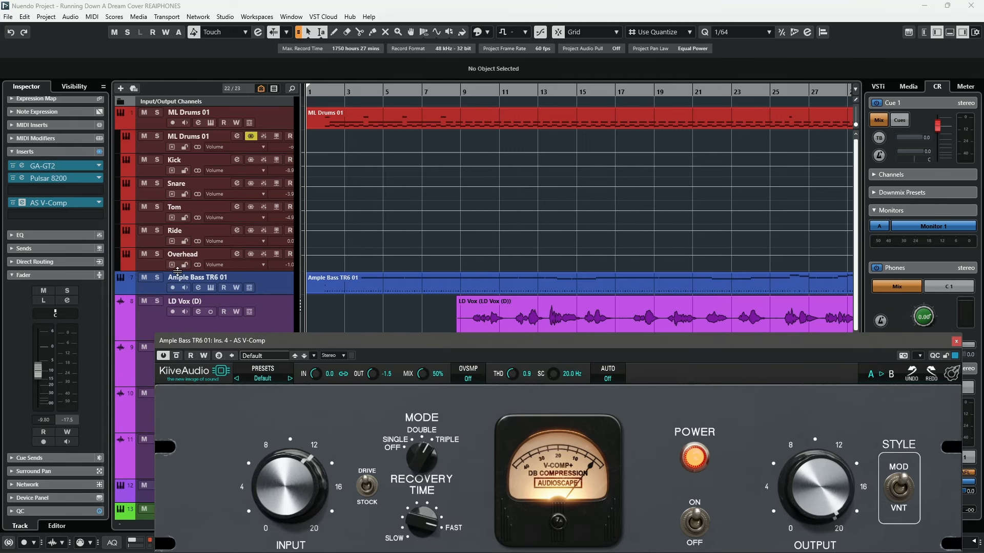
Step: Solo the bass track, view its virtual instrument, and play it from about bar 3 with its inserts bypassed
click(157, 278)
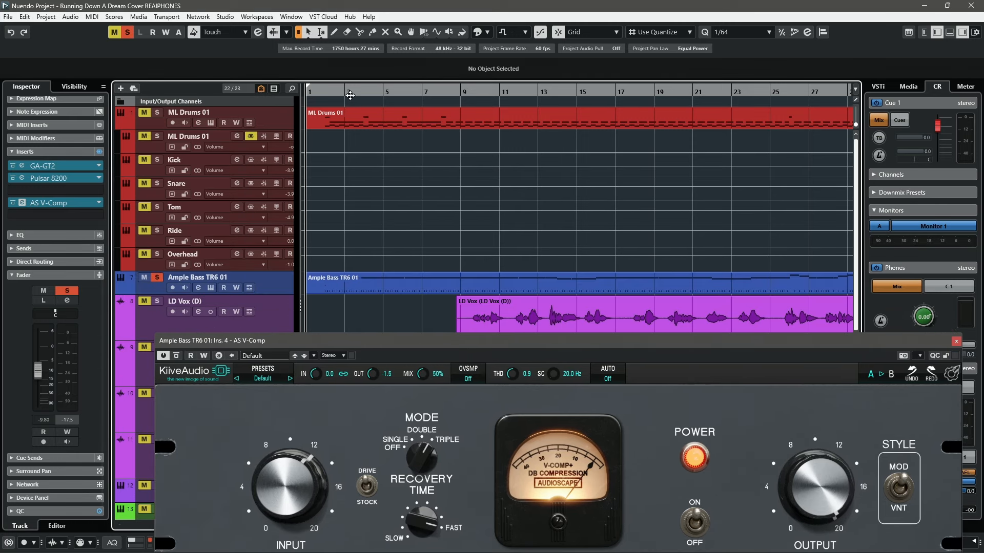
click(351, 90)
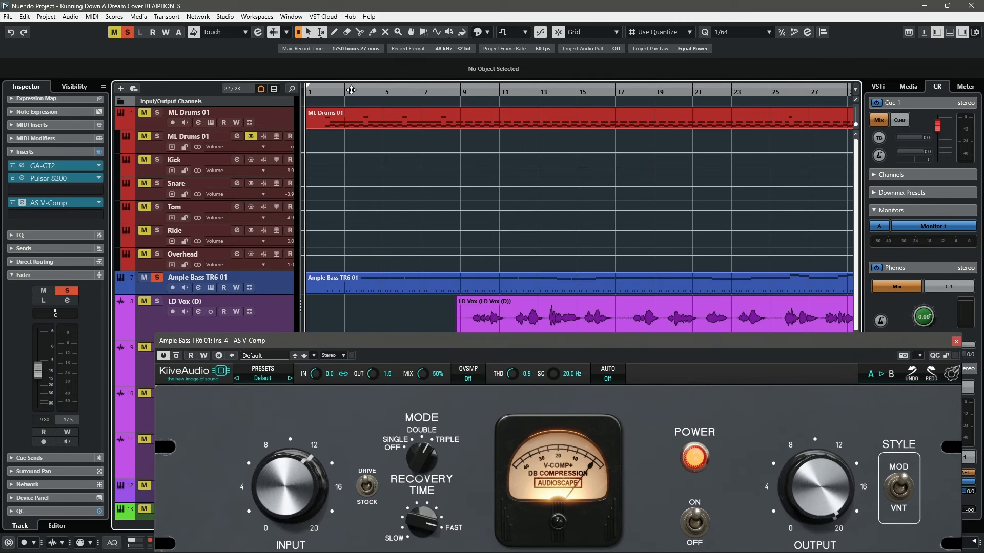
click(210, 287)
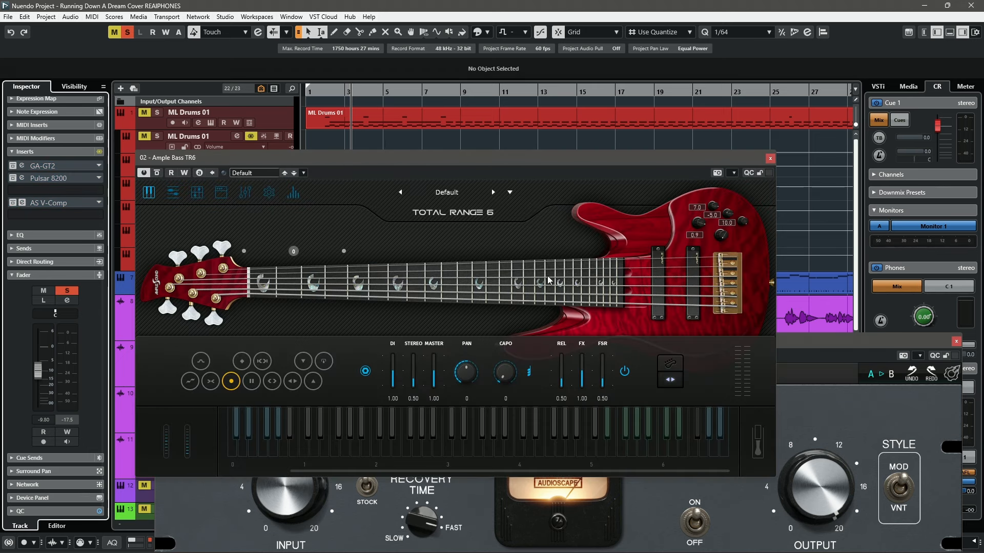
click(770, 159)
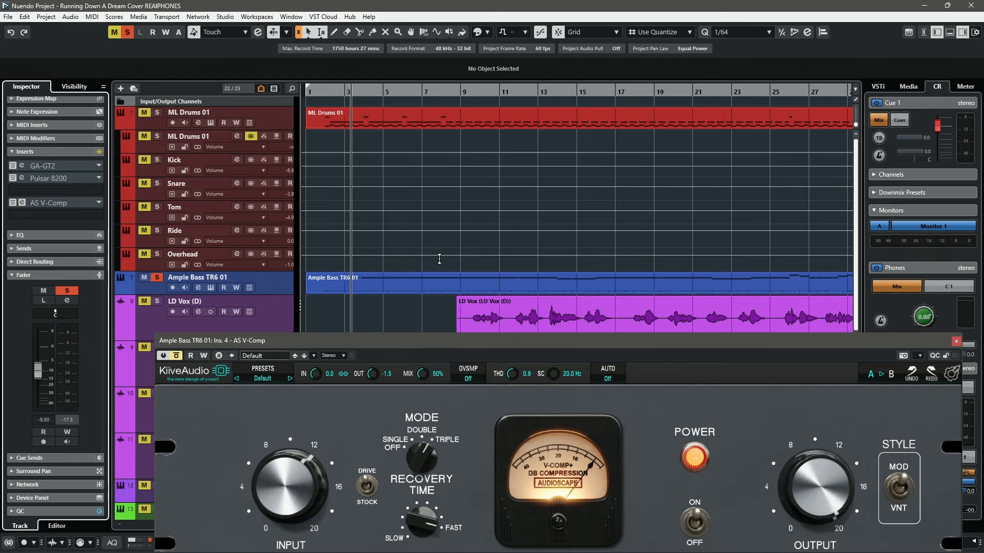
key(space)
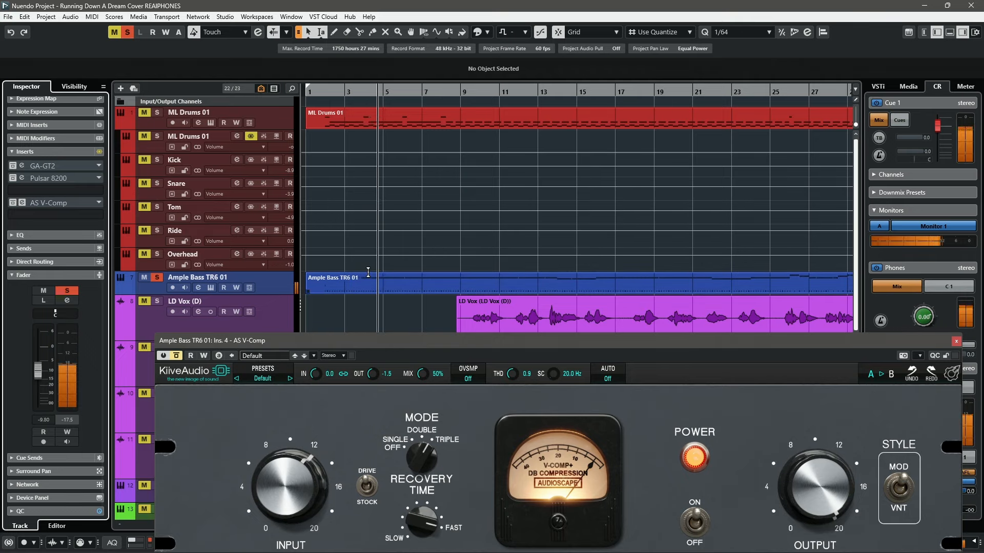
Step: Activate the GA-GT2 and Pulsar 8200 inserts on the bass track and audition the soloed bass with the V-Comp bypassed
key(space)
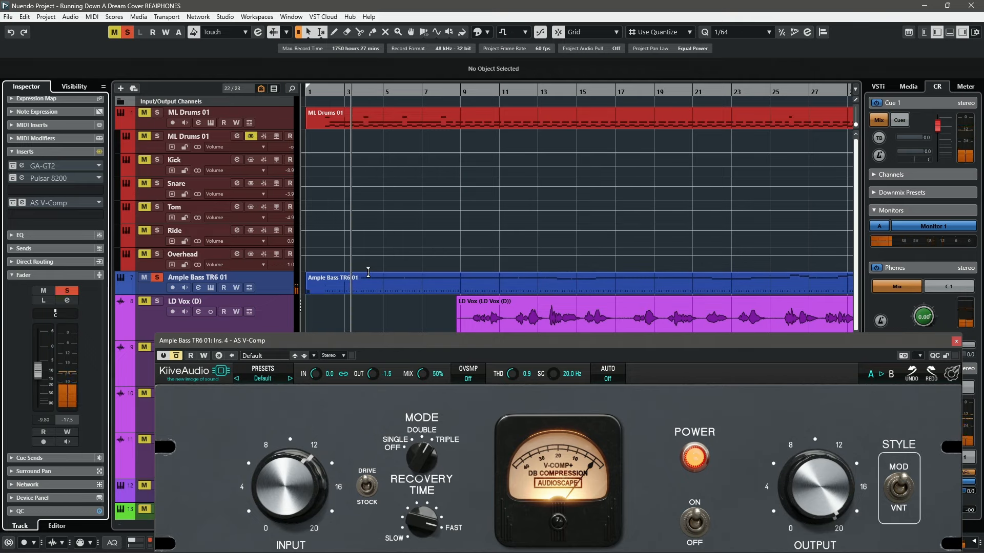
click(13, 167)
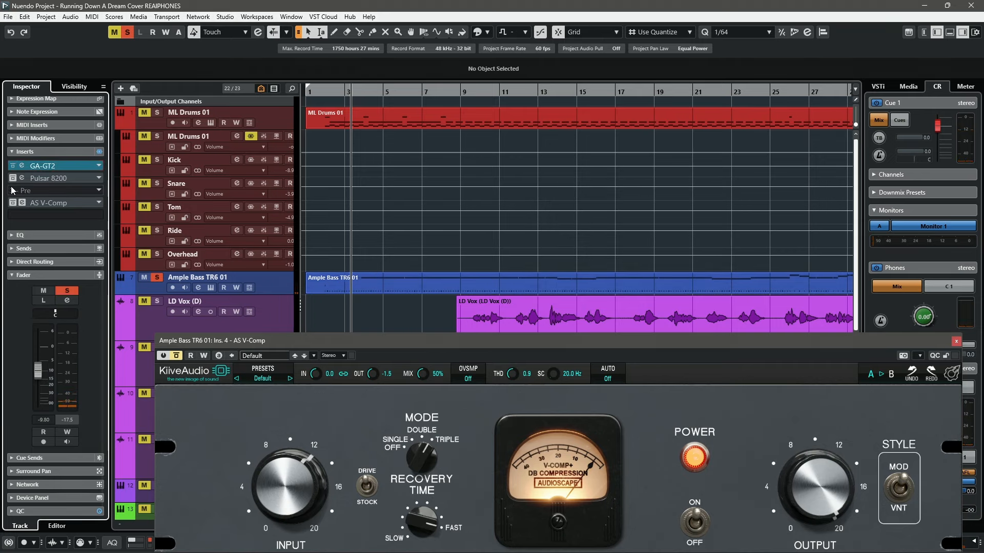
click(13, 179)
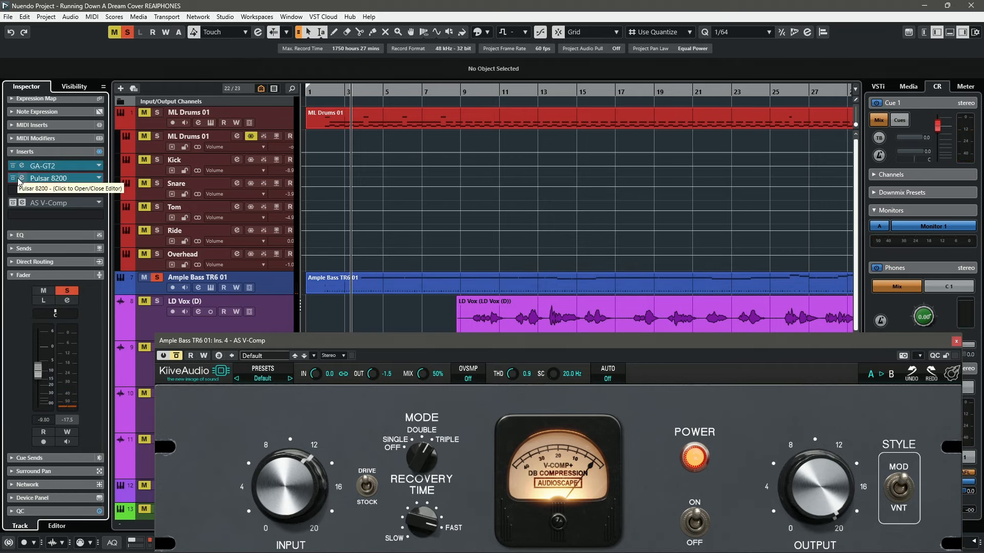
key(space)
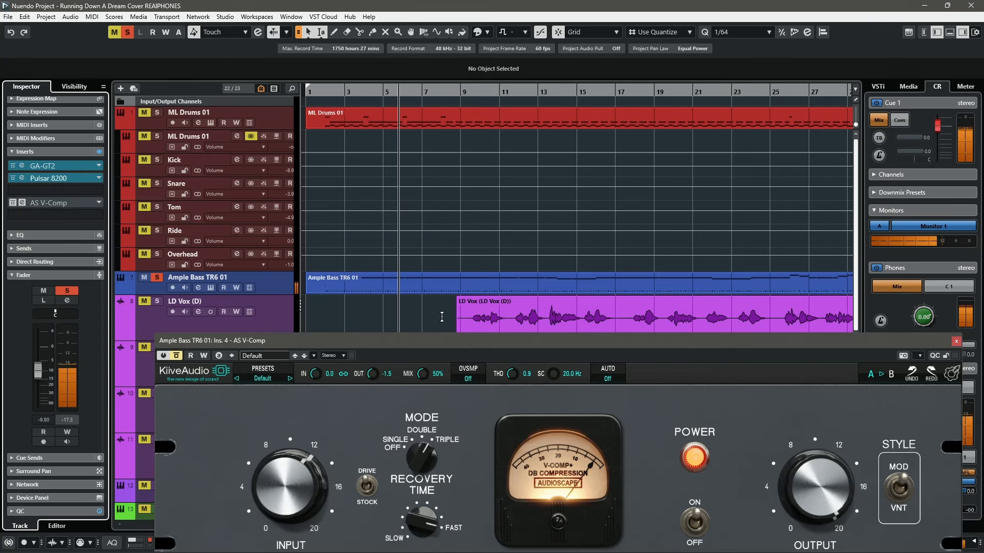
drag(671, 347, 669, 316)
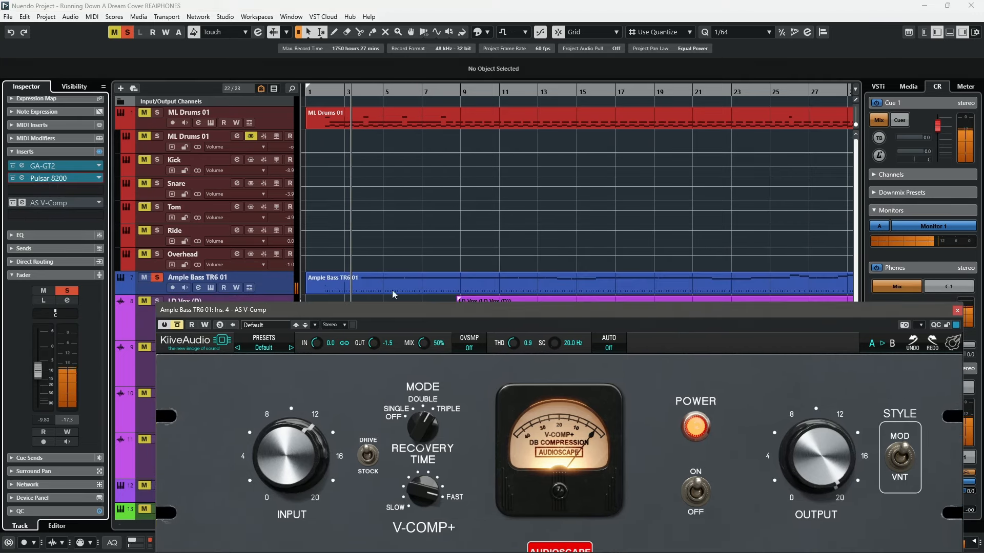
key(space)
Step: Unsolo the Ample Bass TR6 01 track and move the V-Comp editor up so its whole front panel shows
click(157, 277)
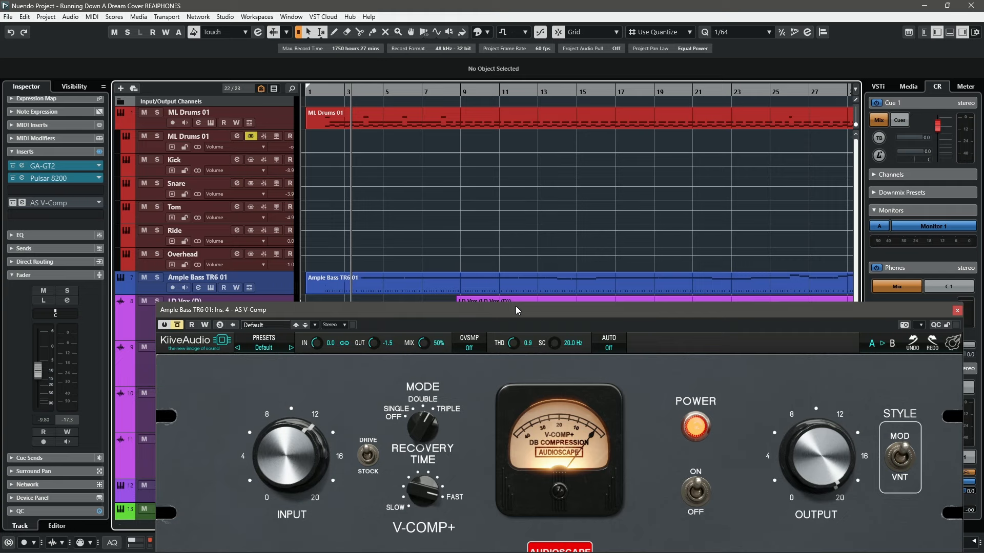
drag(541, 307, 499, 270)
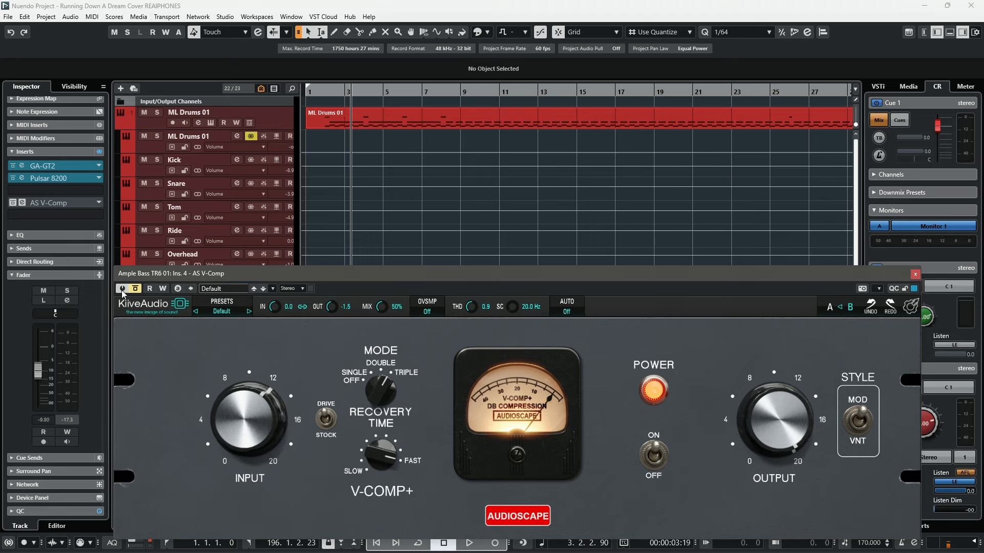
drag(444, 272, 423, 339)
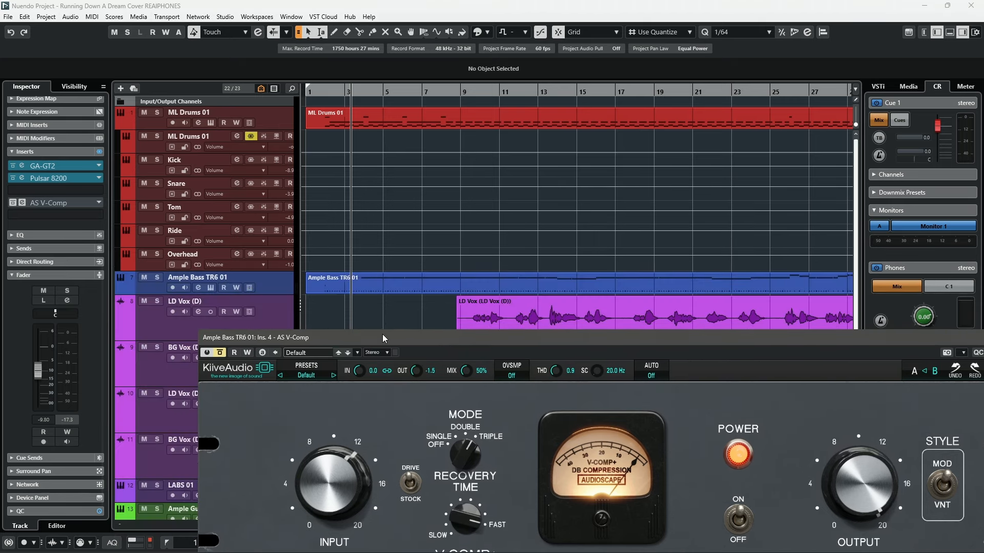
drag(414, 339, 342, 235)
Step: Play the full mix from about bar 3, comparing the bass V-Comp bypassed and active, and leave it active
key(space)
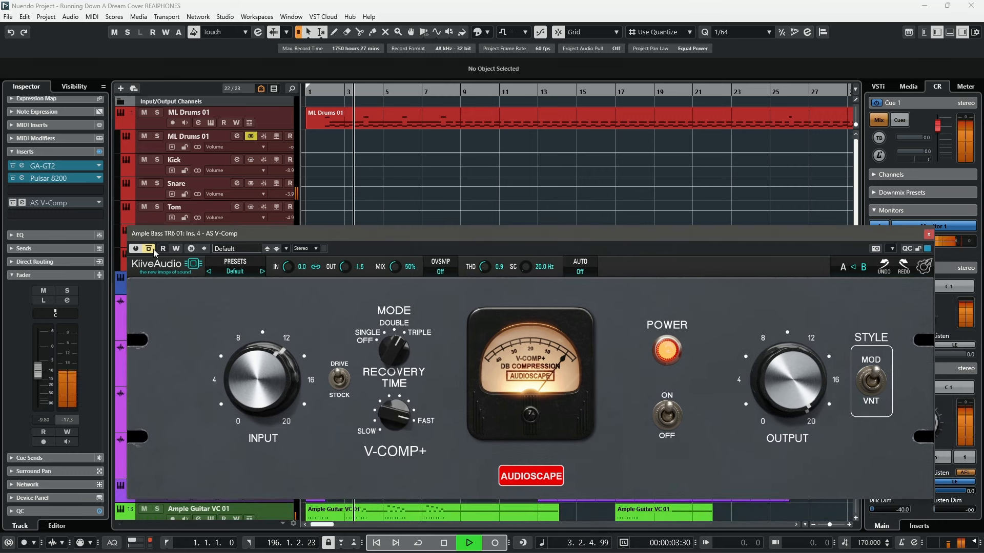
click(149, 250)
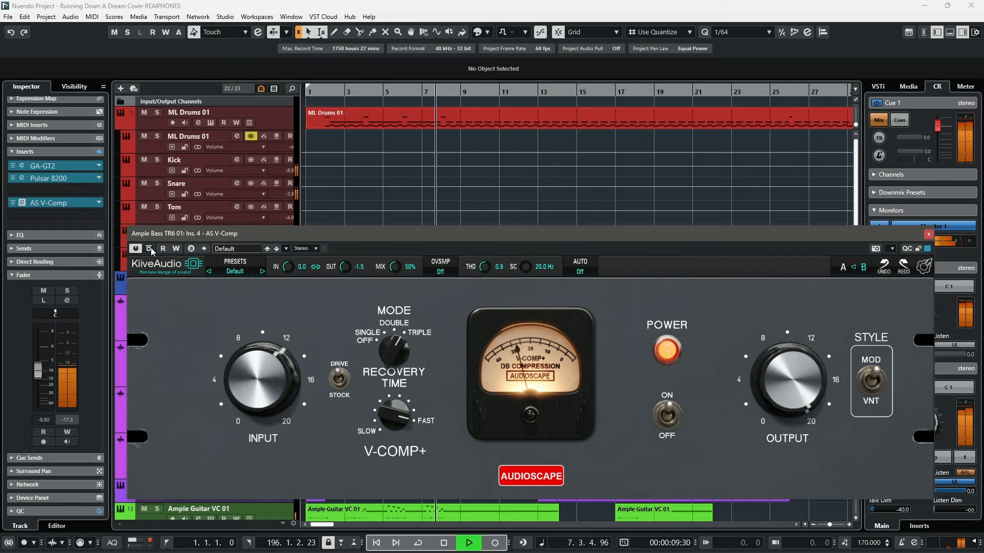
click(149, 250)
click(150, 250)
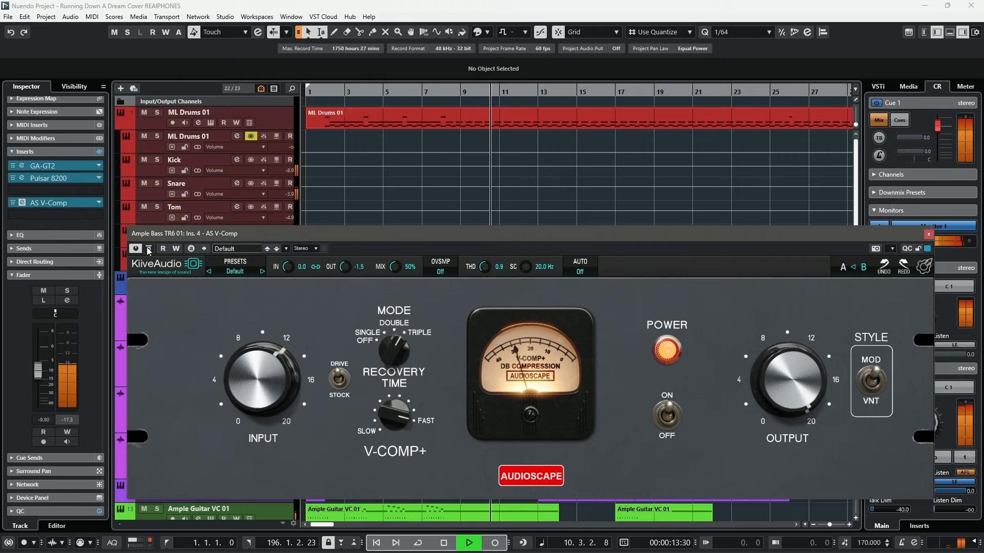
click(149, 249)
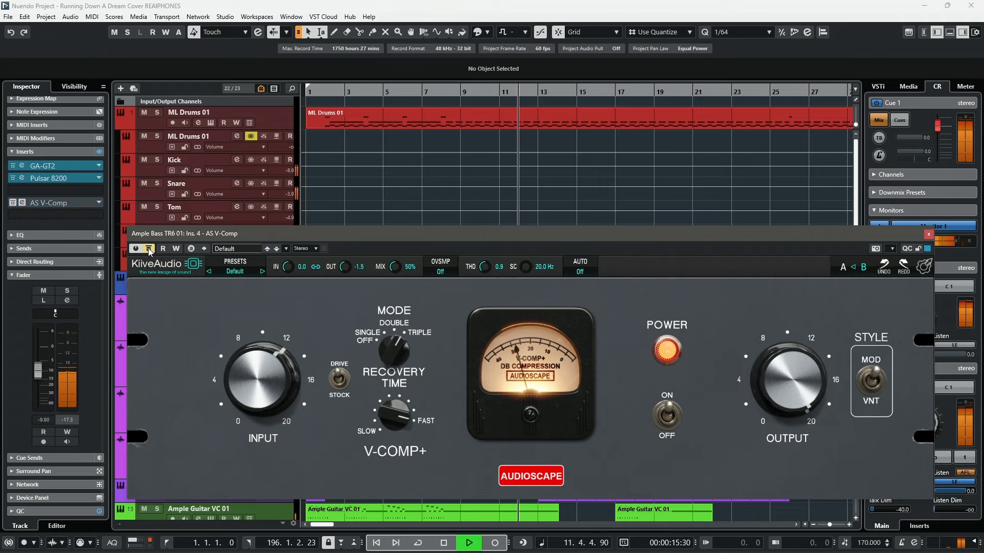
click(149, 249)
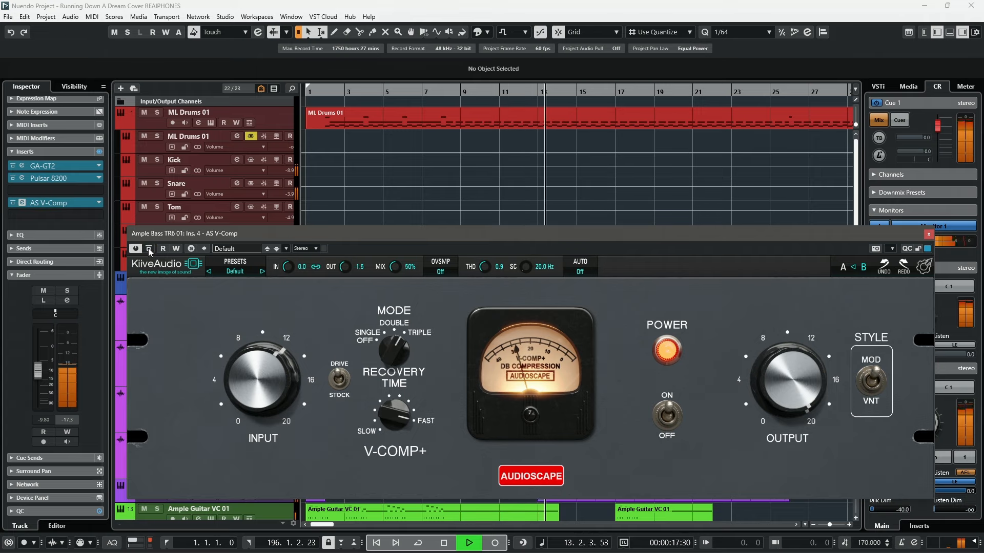
key(space)
Step: Solo the bass track, move the V-Comp editor slightly up, and play the bass with the compressor bypassed and active
key(s)
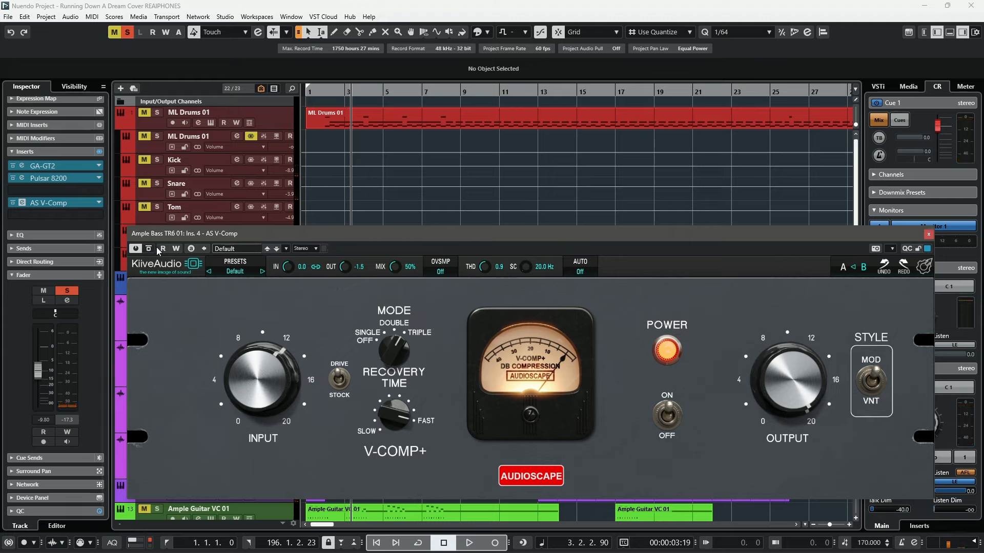
drag(362, 237, 365, 208)
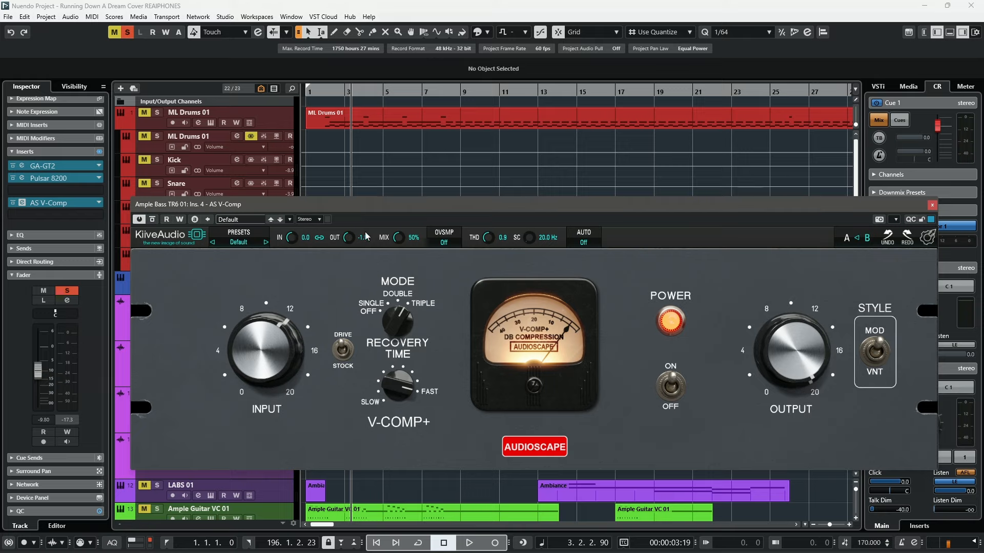
key(space)
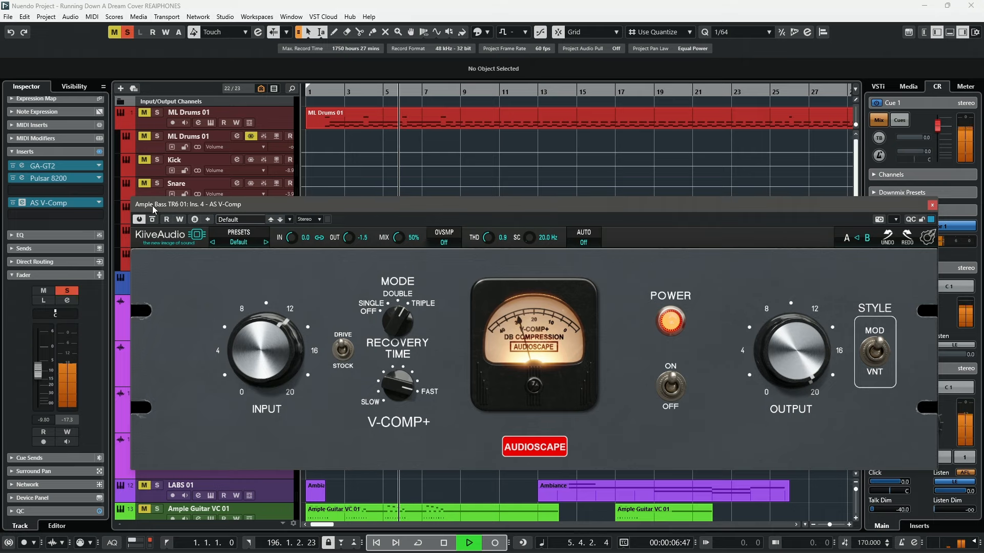
click(152, 220)
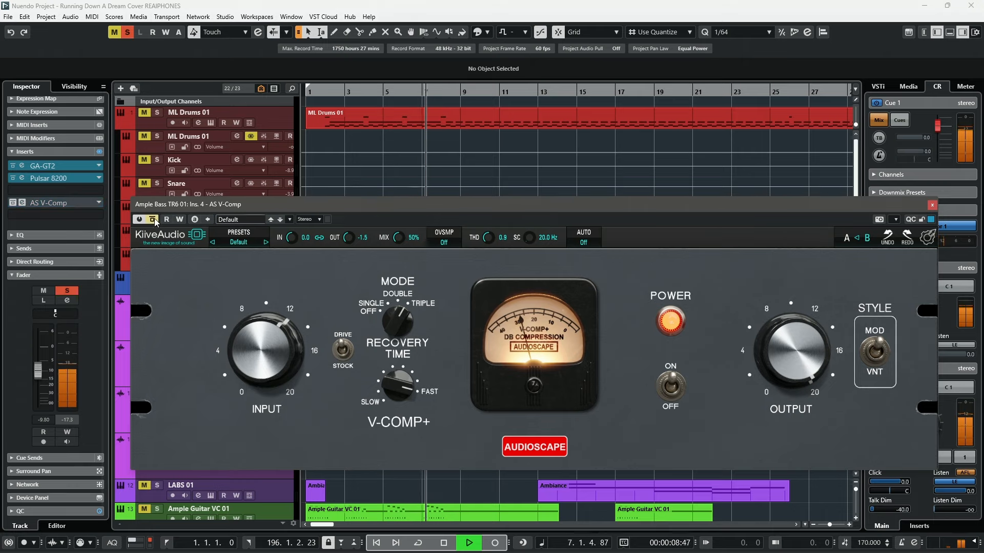
click(152, 219)
key(space)
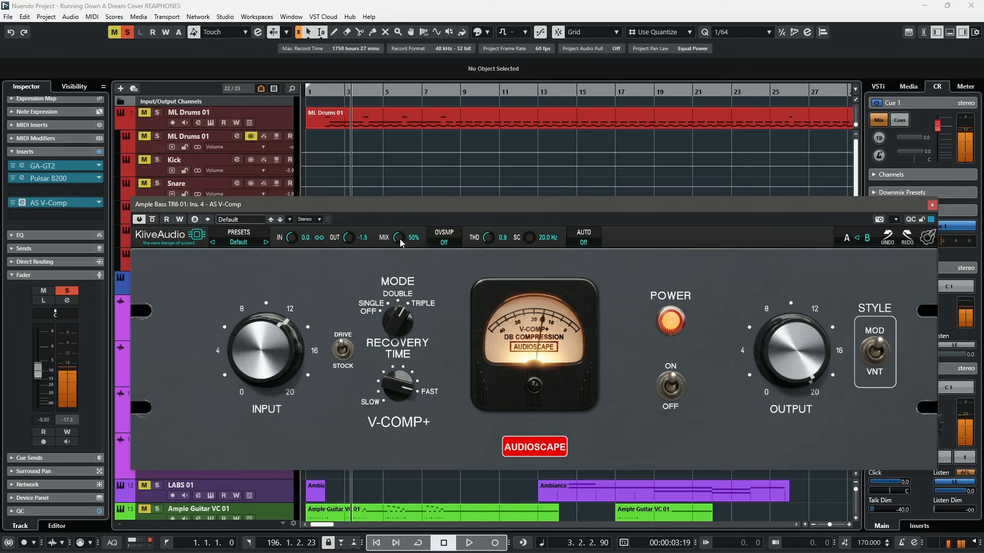
Step: Set the V-Comp mix to 100% and its THD to 7.7 while auditioning the soloed bass
drag(400, 239, 400, 237)
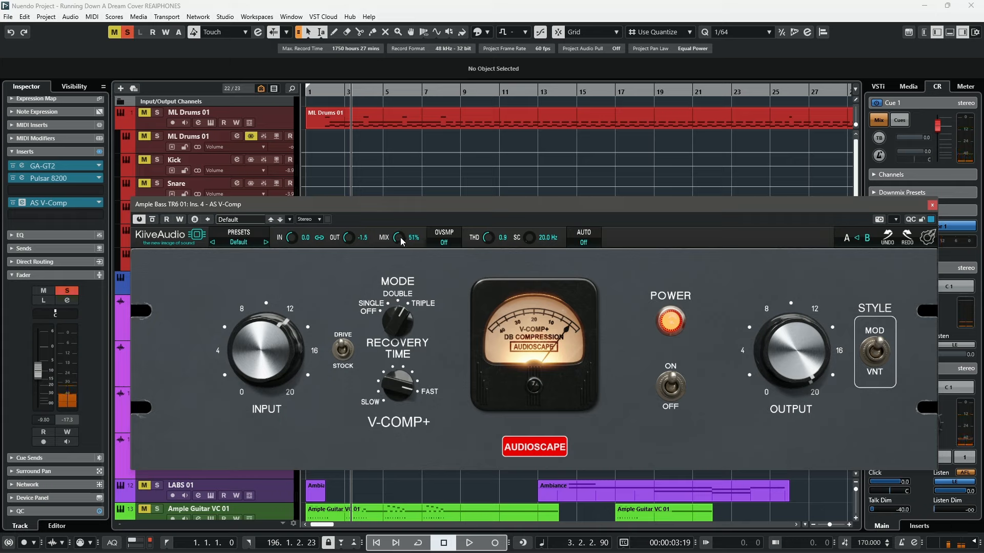
key(space)
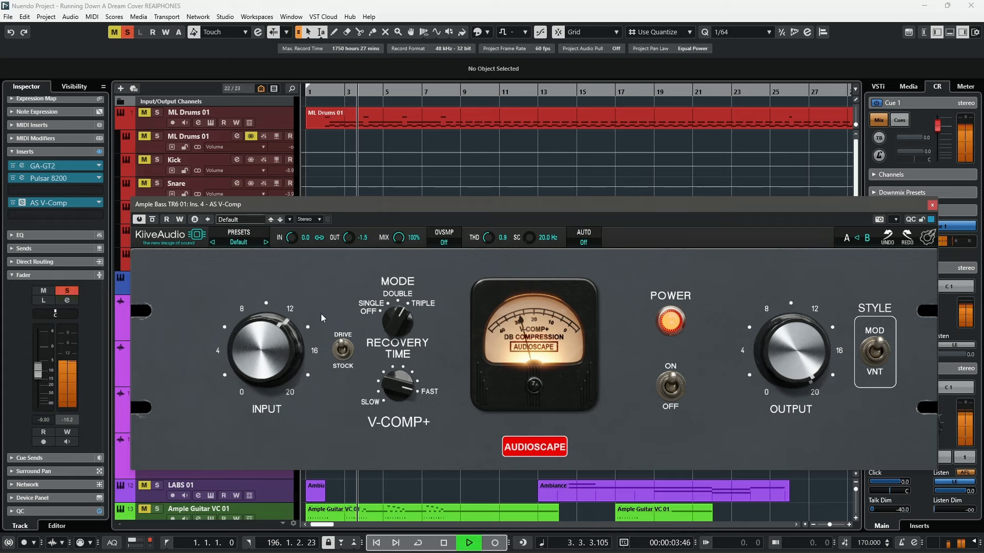
drag(483, 241, 521, 252)
key(space)
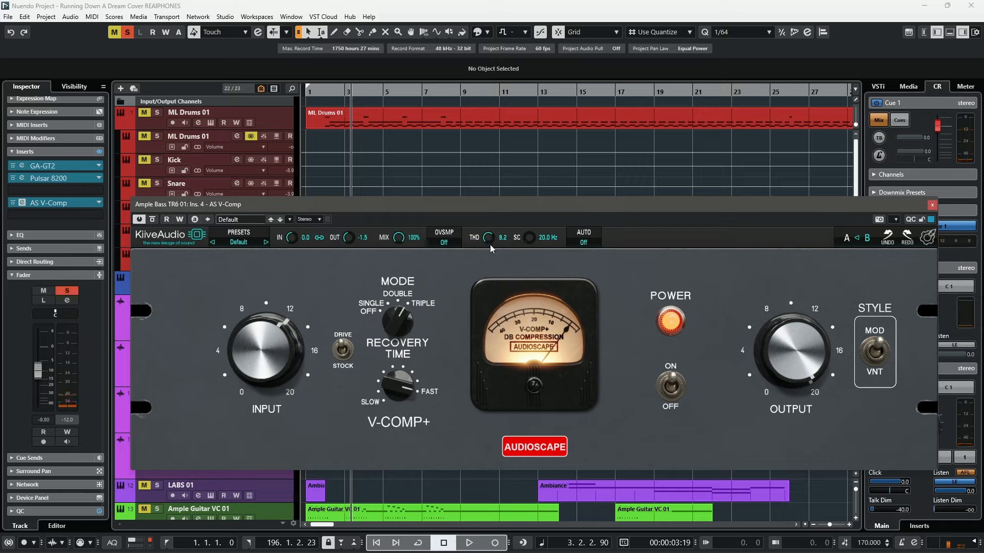
scroll(488, 237, down, 2)
key(space)
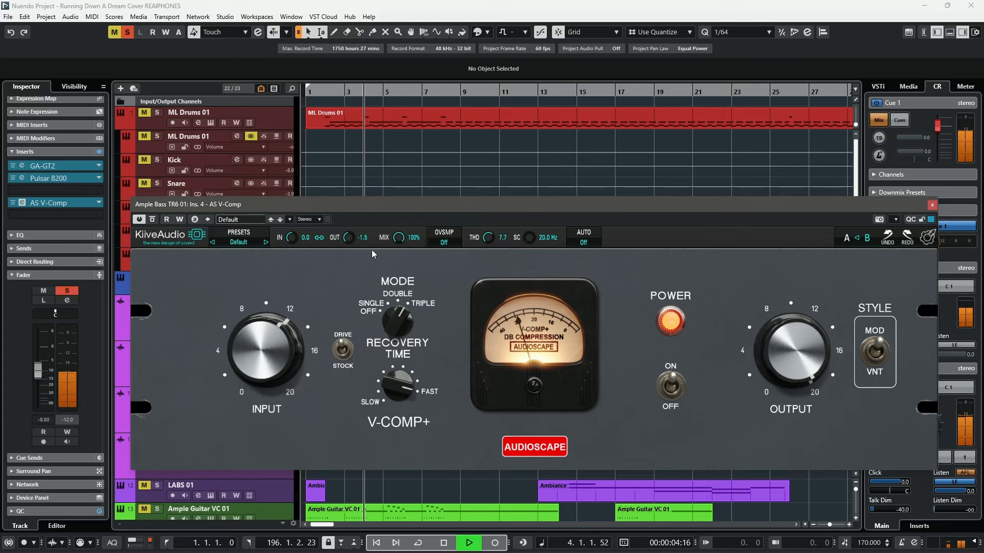
Step: Set the V-Comp mix to 45% during playback and compare the soloed bass with the plug-in bypassed and active
drag(396, 239, 410, 314)
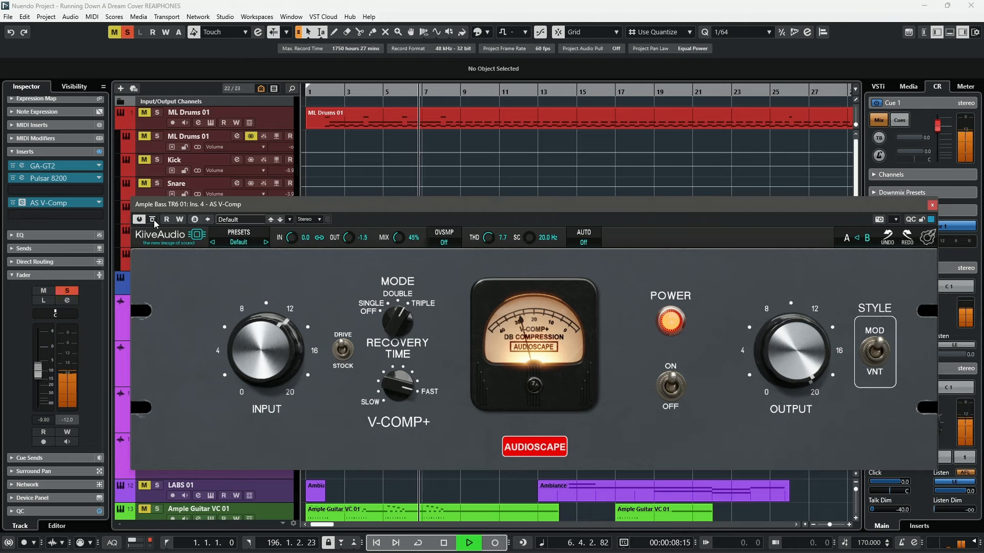
click(154, 220)
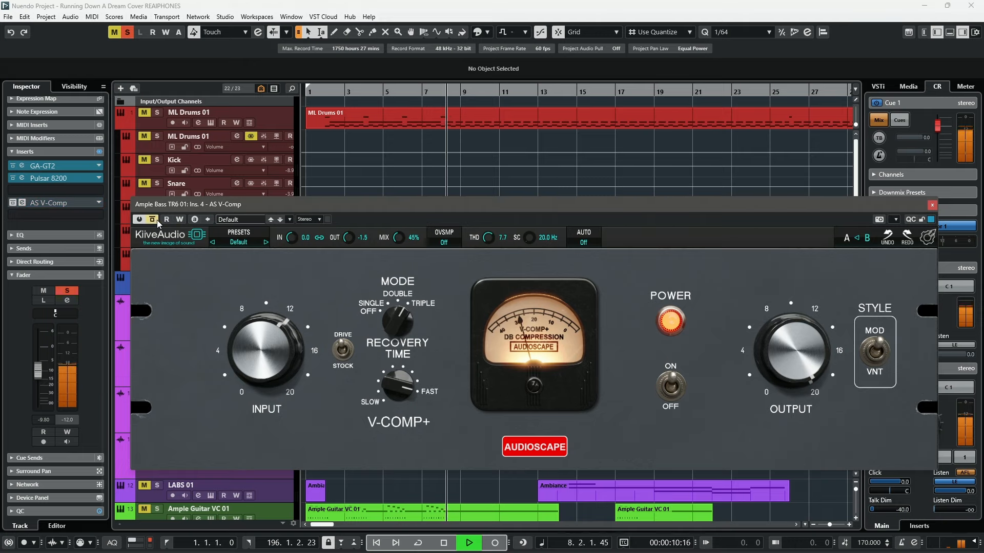
click(157, 220)
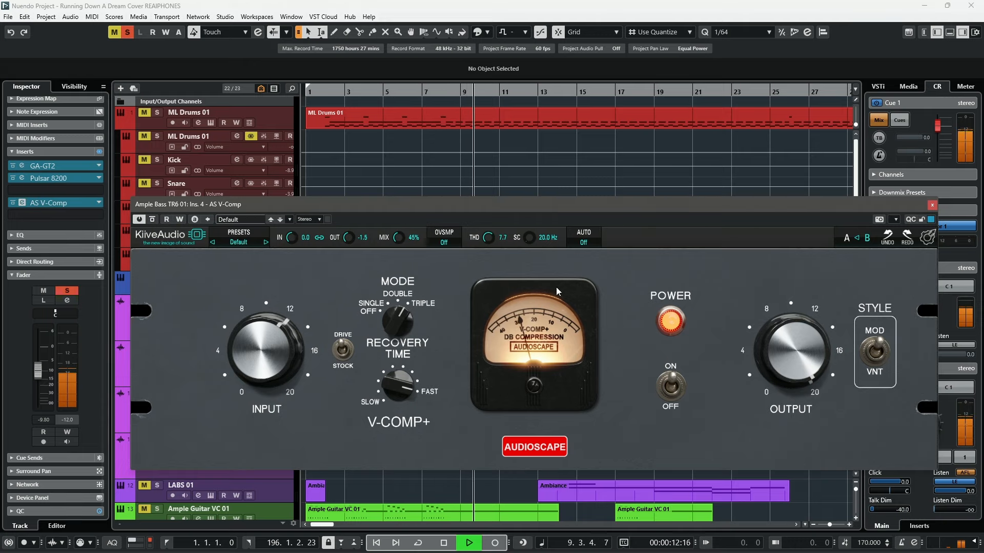
key(space)
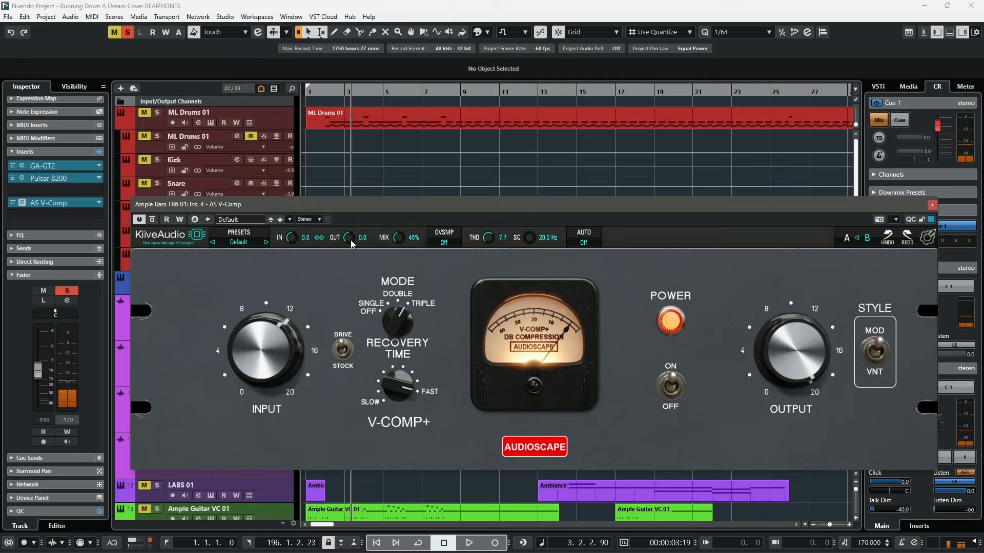
Step: Set the V-Comp's OUT trim to 1.1 and check the soloed bass level against the bypassed signal
double_click(351, 240)
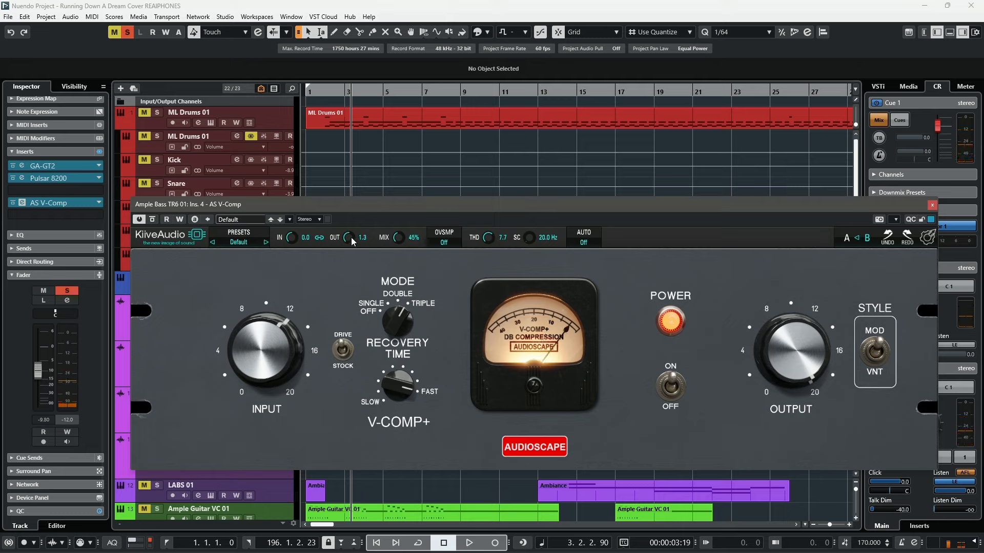
scroll(350, 238, up, 5)
key(space)
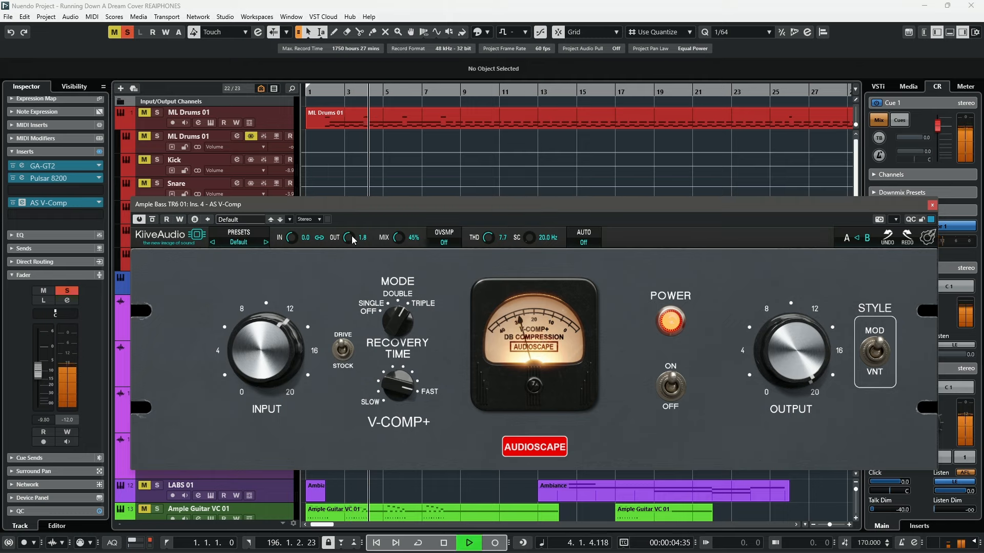
scroll(351, 238, down, 7)
click(152, 220)
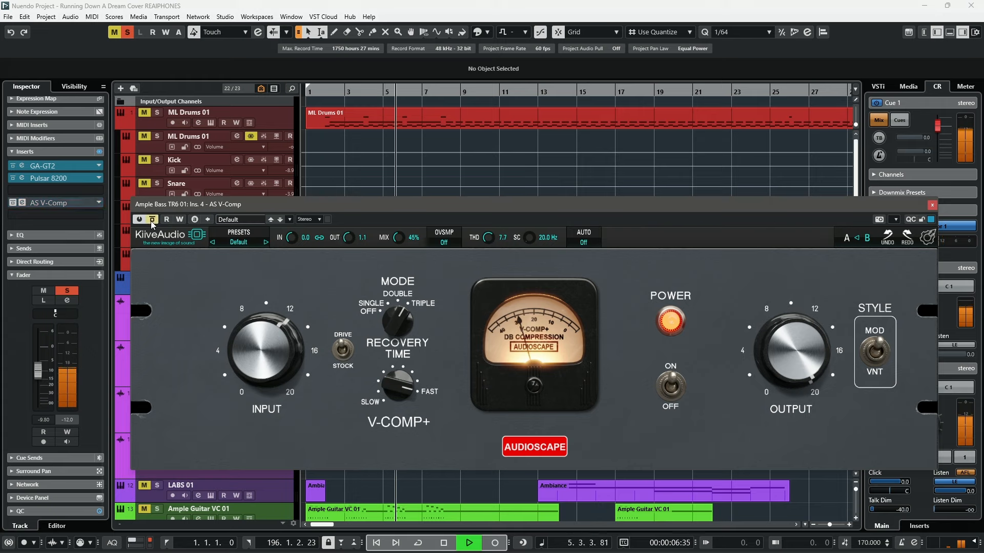
click(152, 220)
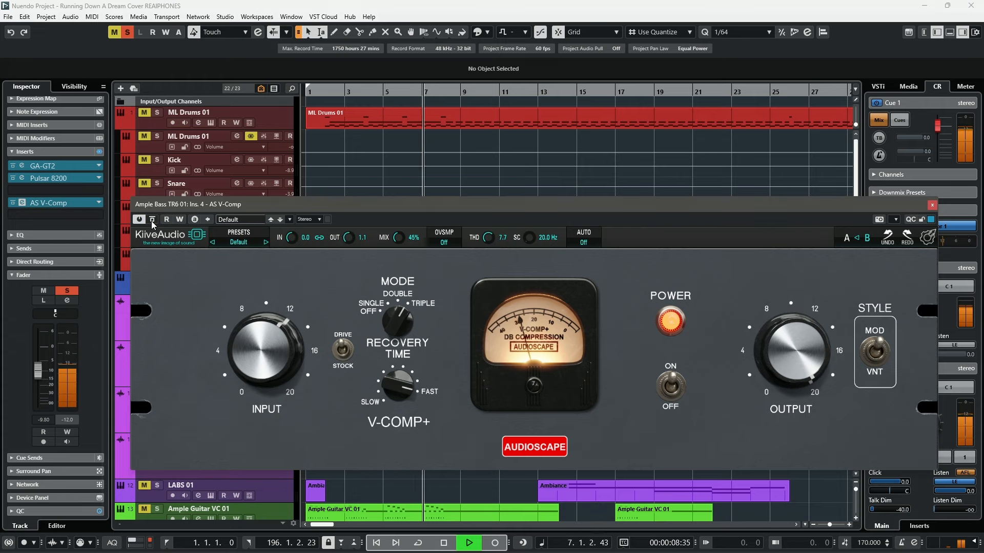
key(space)
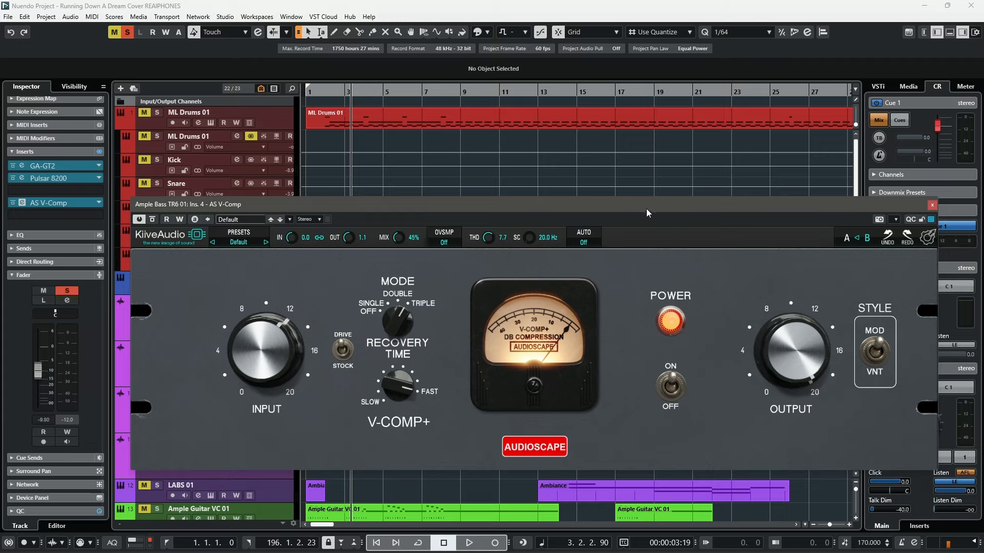
Step: Unsolo the bass track and play the full mix, bypassing and reactivating the adjusted V-Comp to compare
key(s)
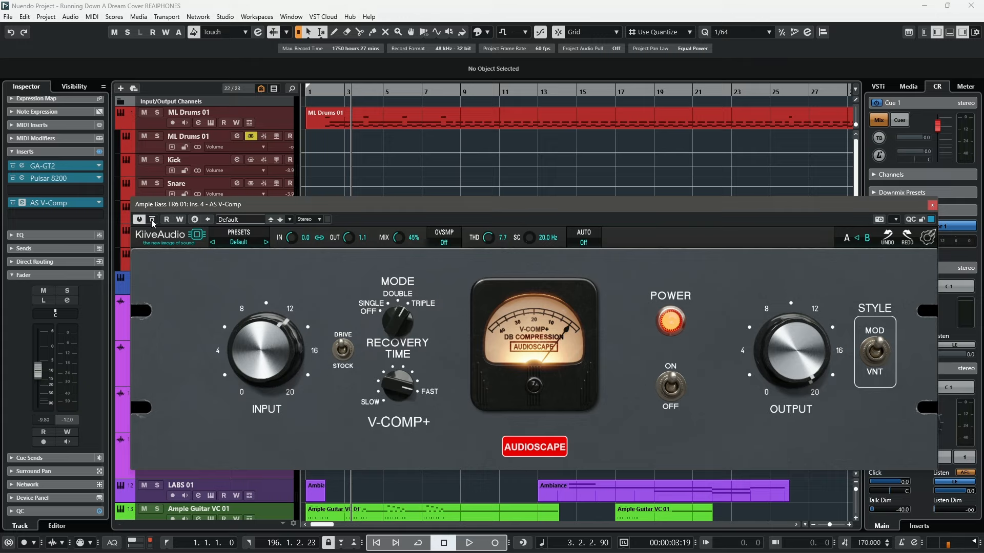
key(space)
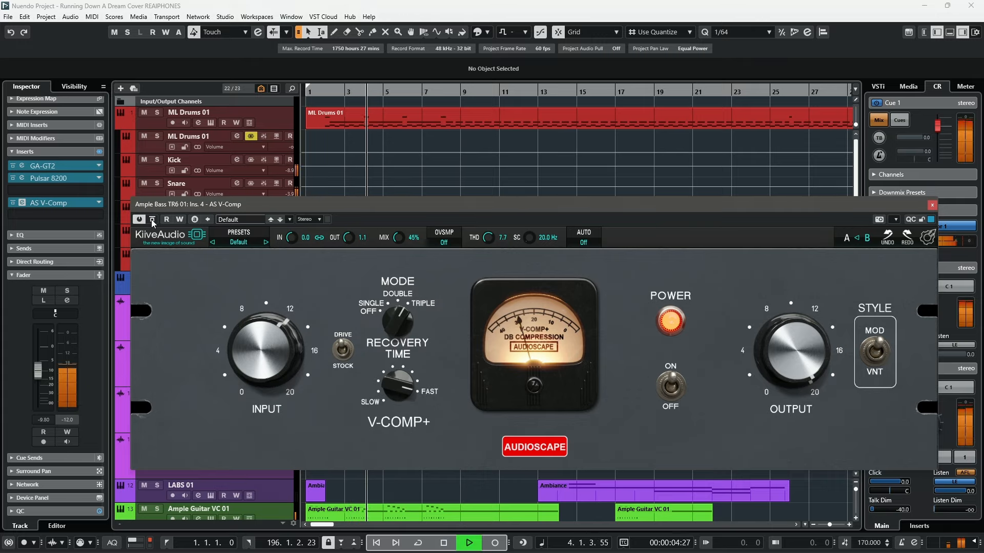
click(152, 219)
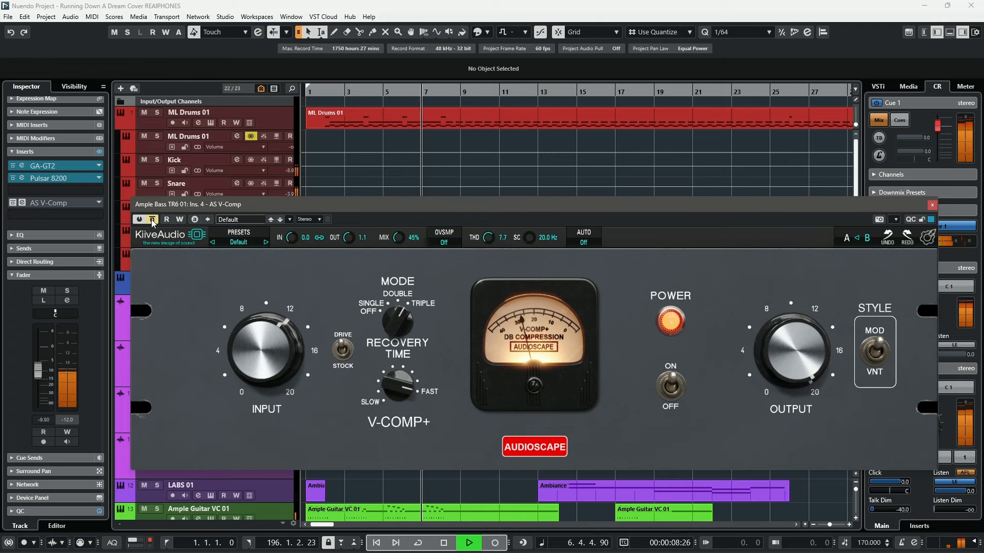
click(152, 221)
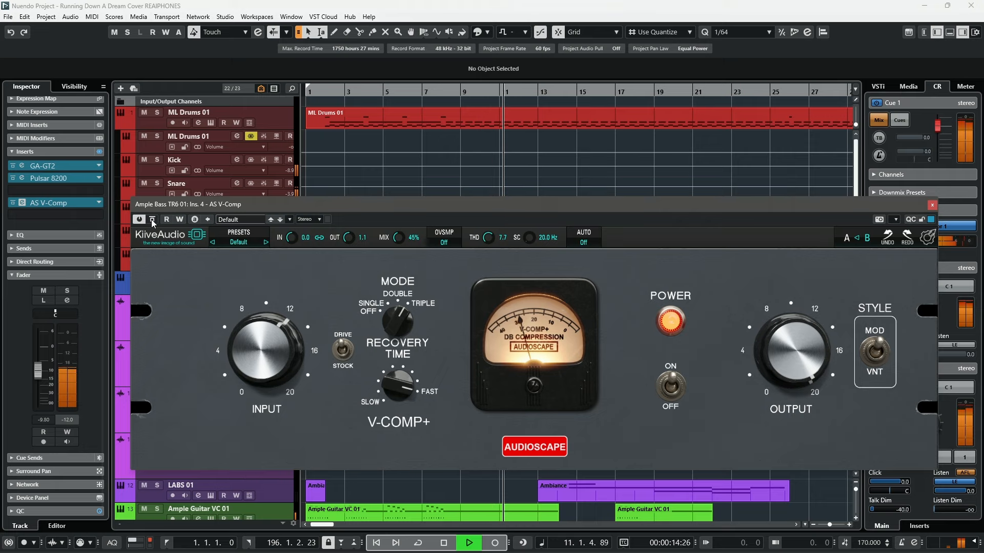
Step: Alternate between the bypassed and active V-Comp on the bass while the full mix keeps playing
click(153, 219)
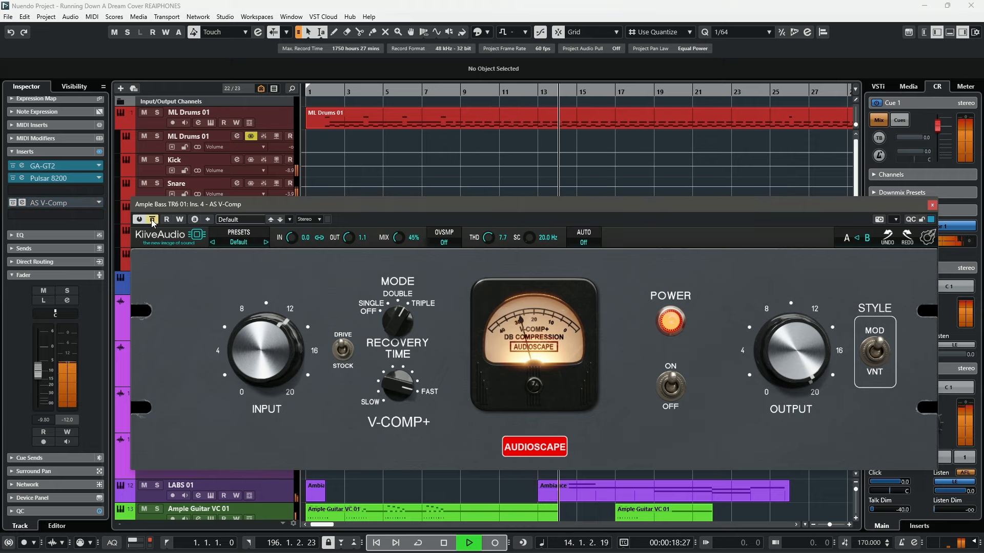
click(151, 219)
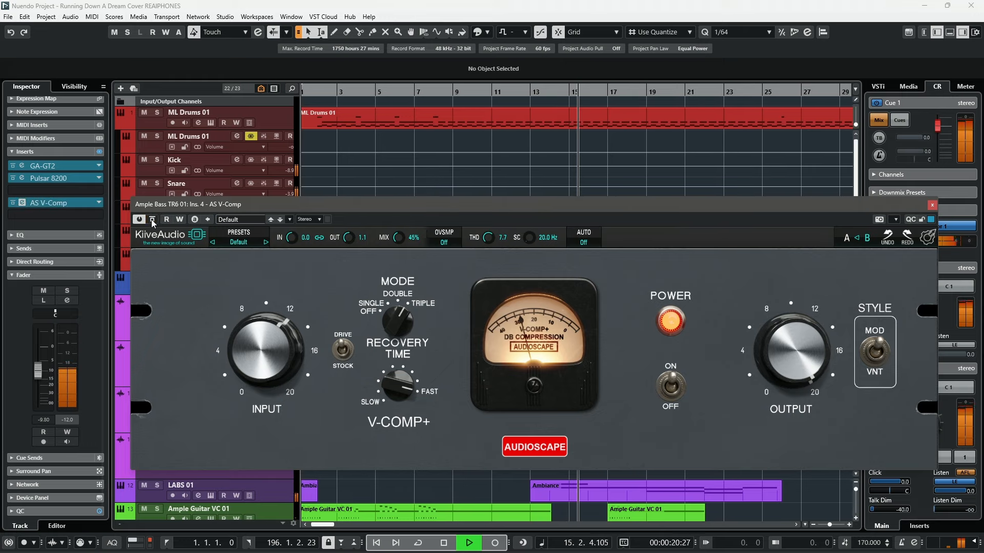
click(152, 219)
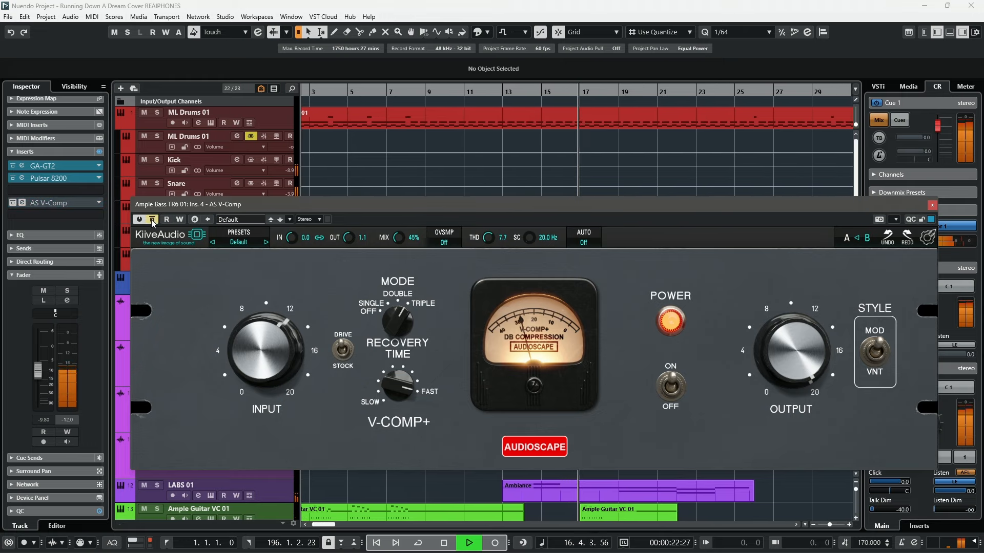
click(151, 220)
Step: Solo the bass track and compare the V-Comp's A and B settings
click(66, 290)
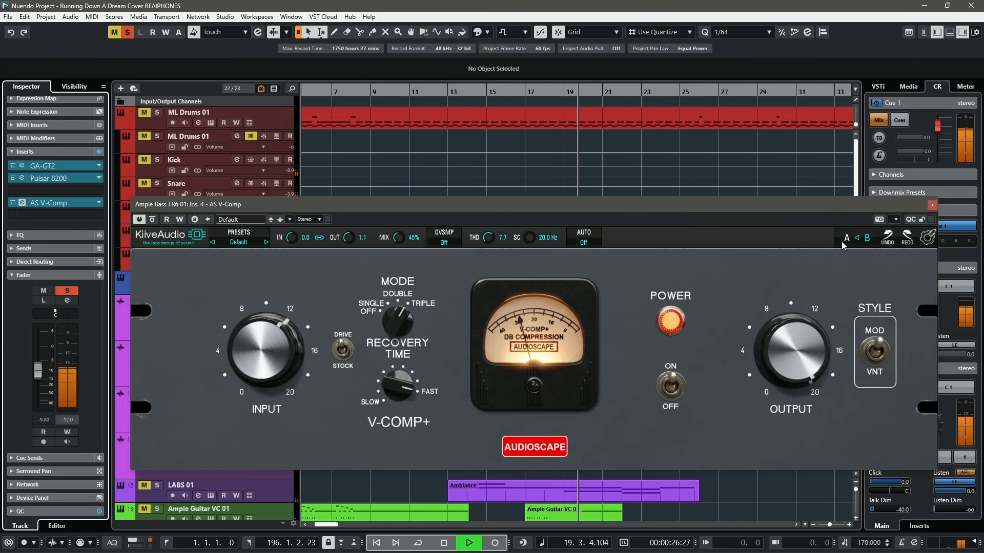
click(866, 240)
click(866, 242)
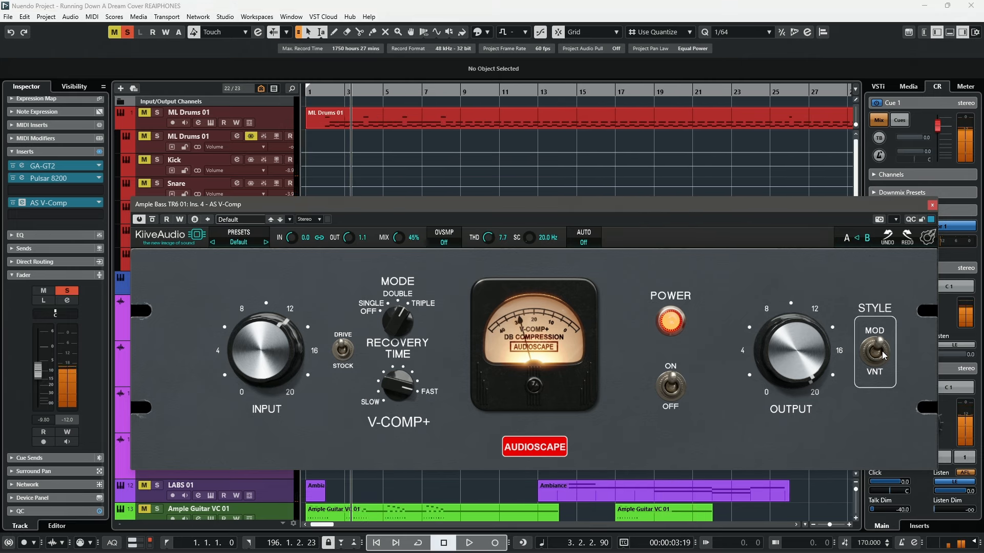
Step: Set the V-Comp mix to 100% and compare its VNT and MOD styles on the soloed bass during playback
click(877, 354)
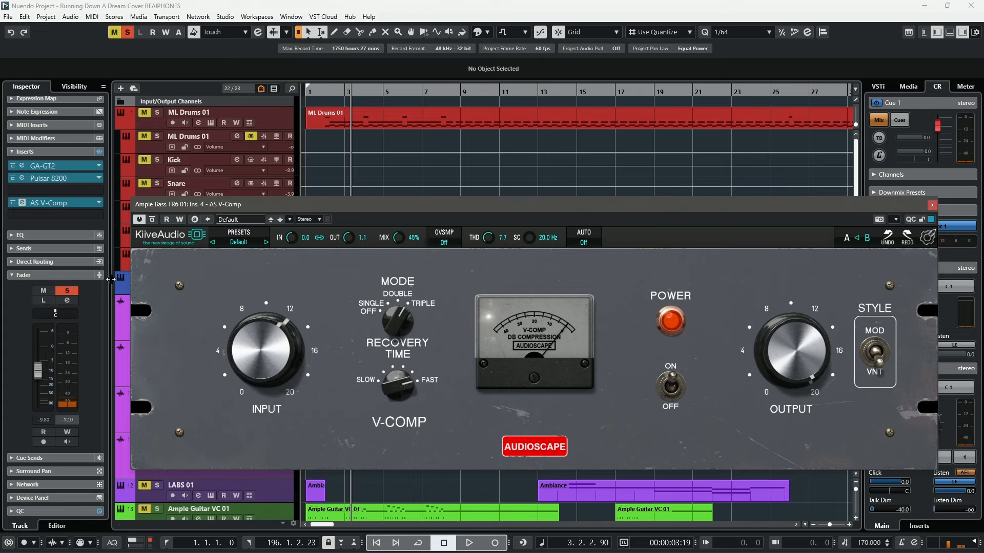
key(space)
click(873, 372)
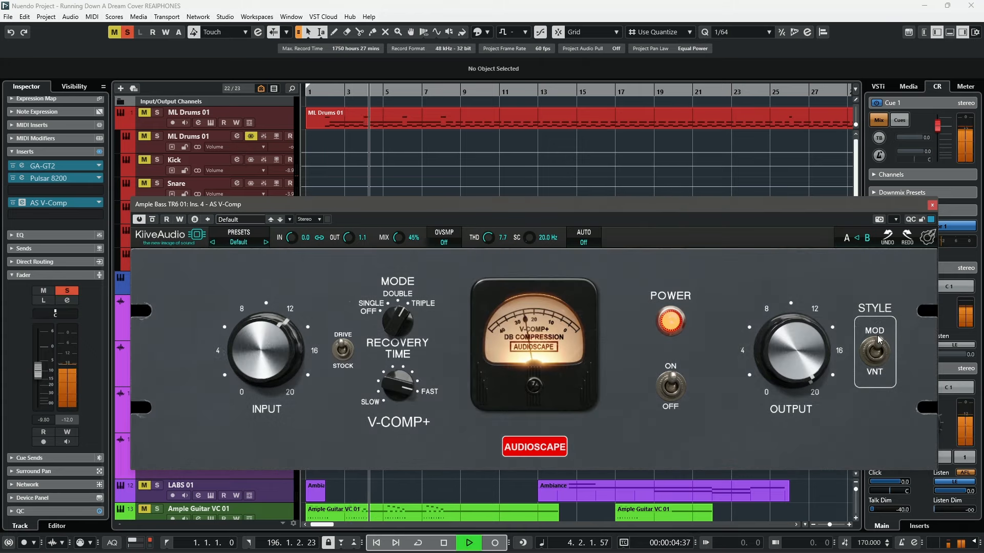
click(873, 372)
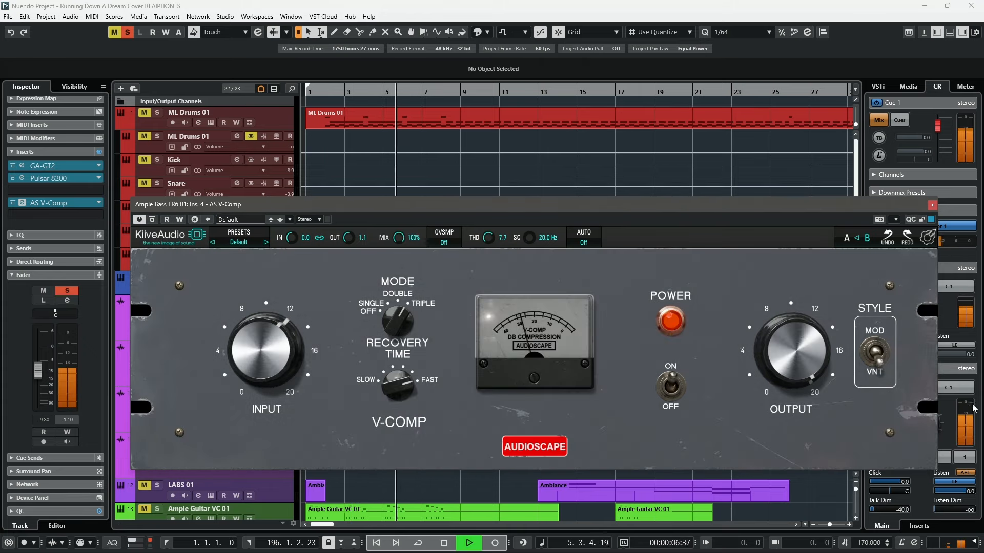
click(879, 362)
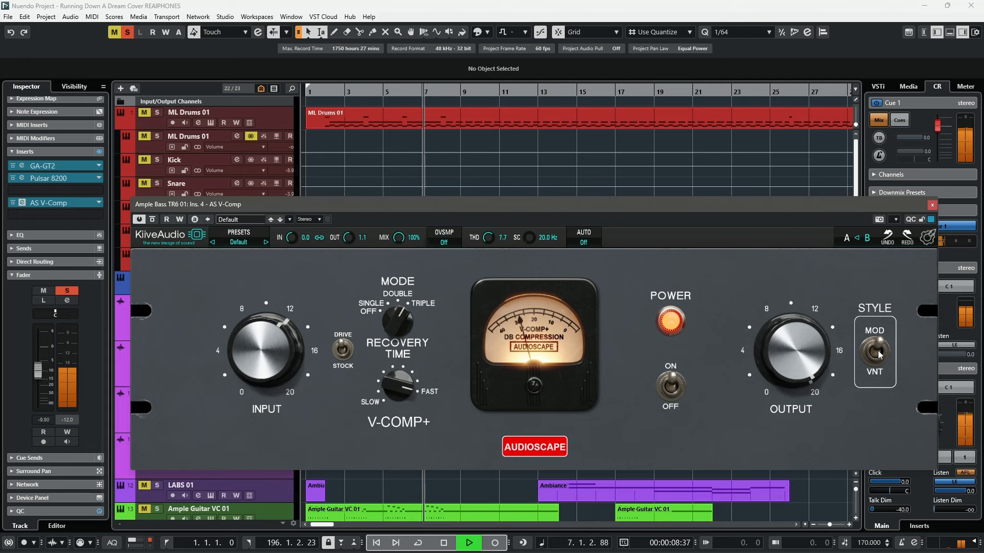
click(880, 357)
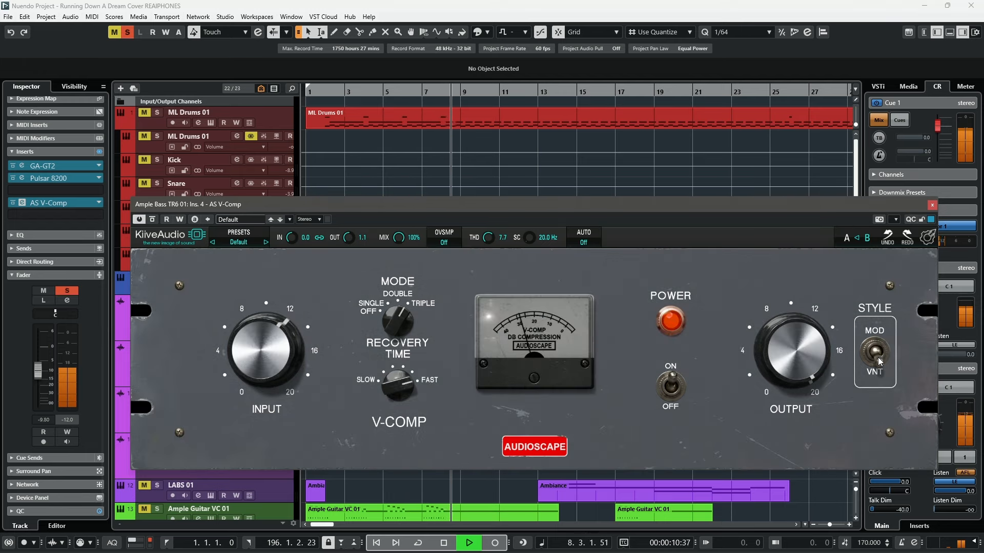
key(space)
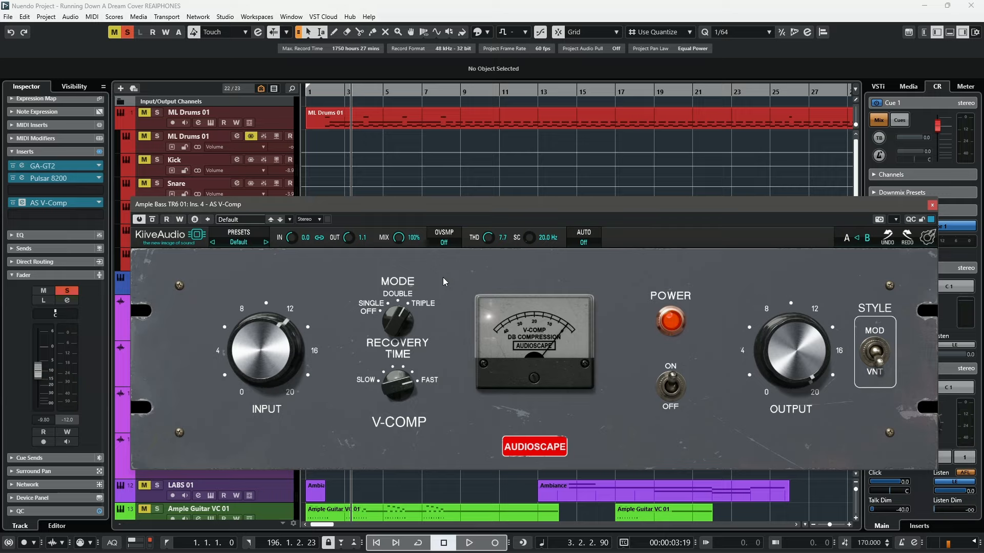
Step: Switch the V-Comp's style to MOD and close the plug-in window
click(877, 352)
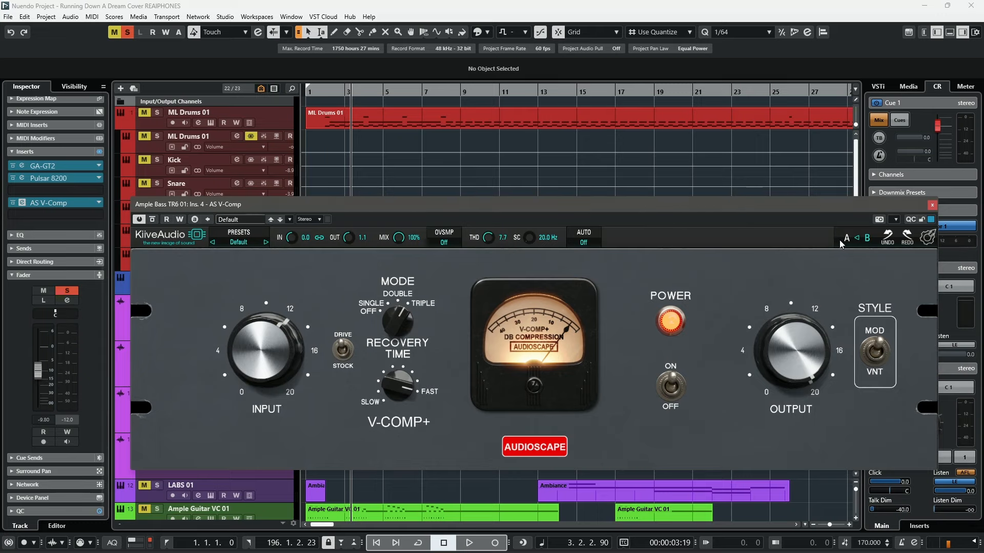
click(867, 241)
click(867, 242)
click(932, 206)
Step: Solo only the Snare channel and audition it with its inserts active and bypassed
ctrl+click(157, 183)
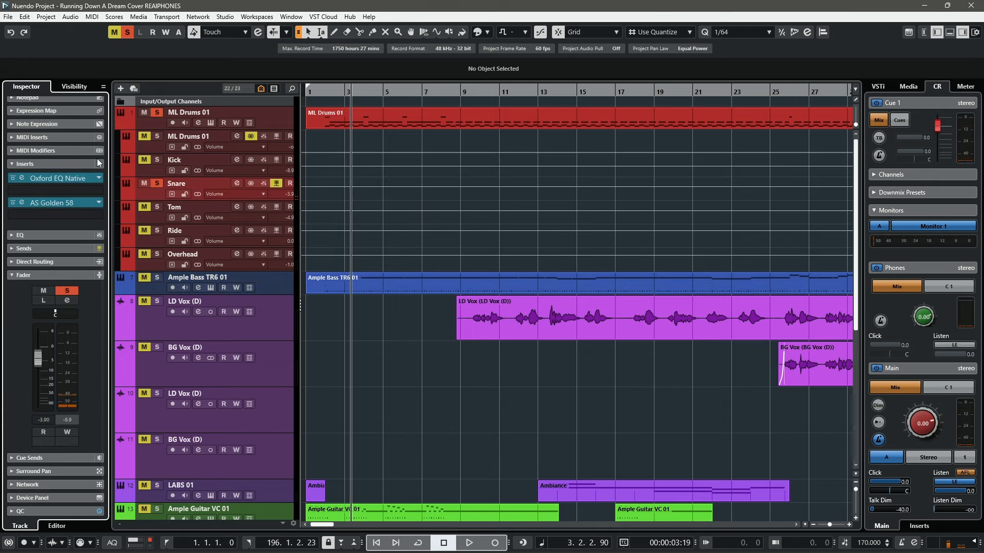
key(space)
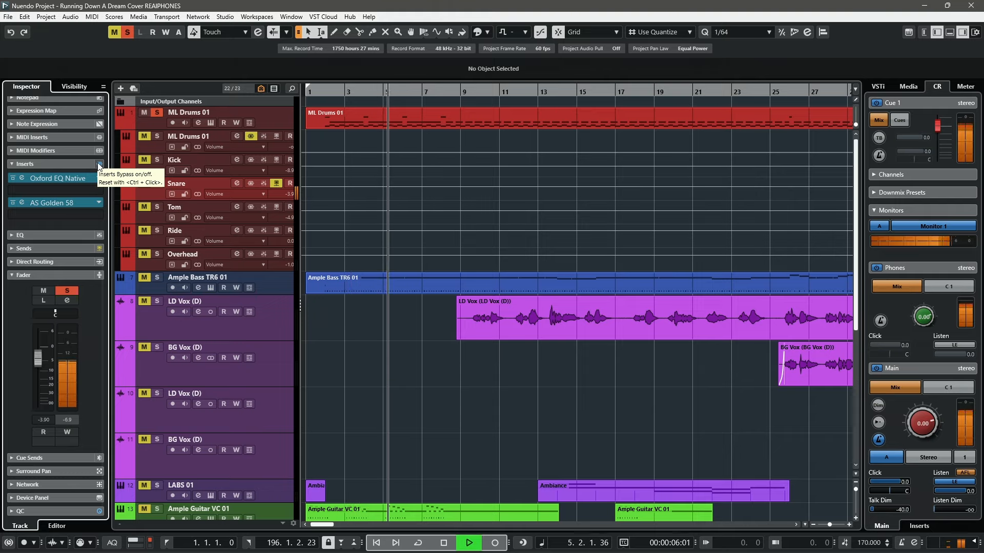
key(space)
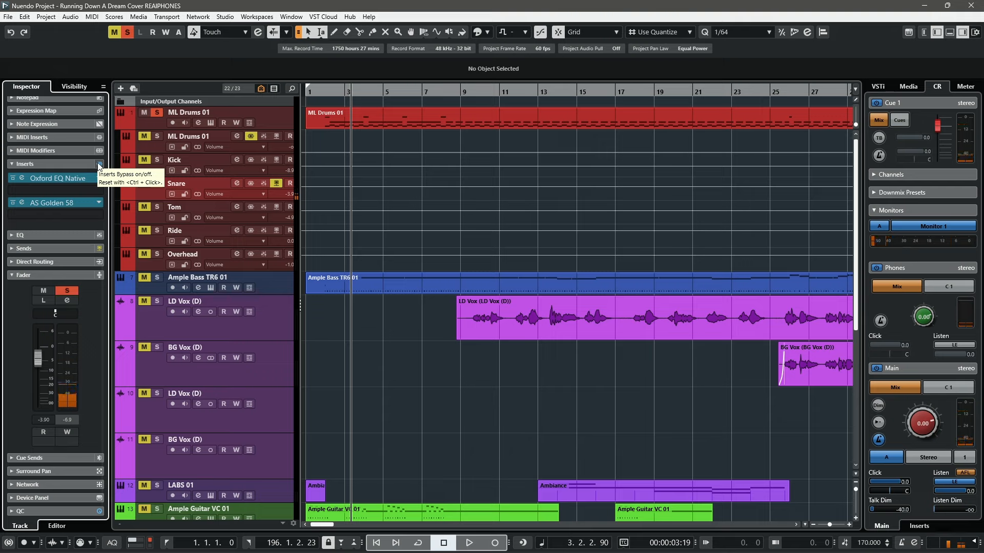
click(99, 165)
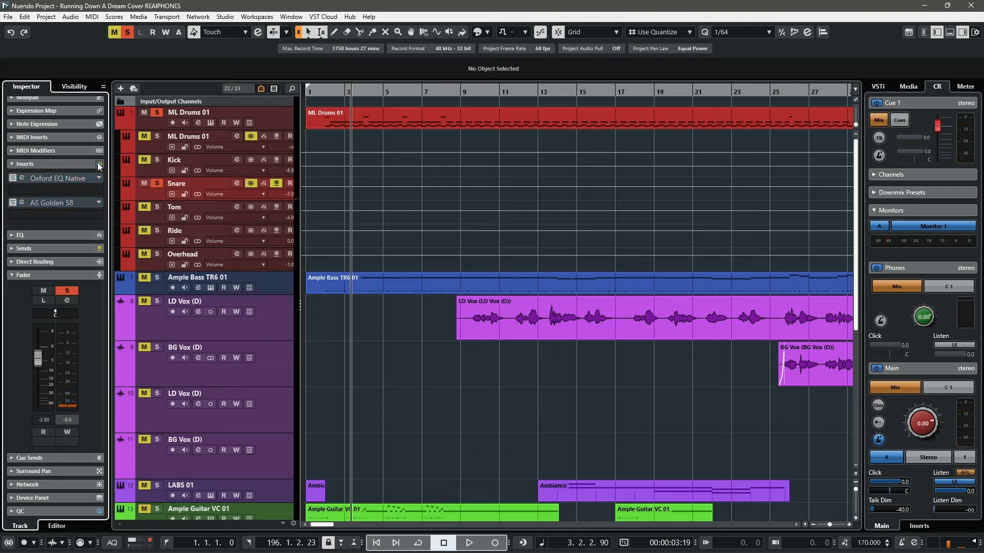
key(space)
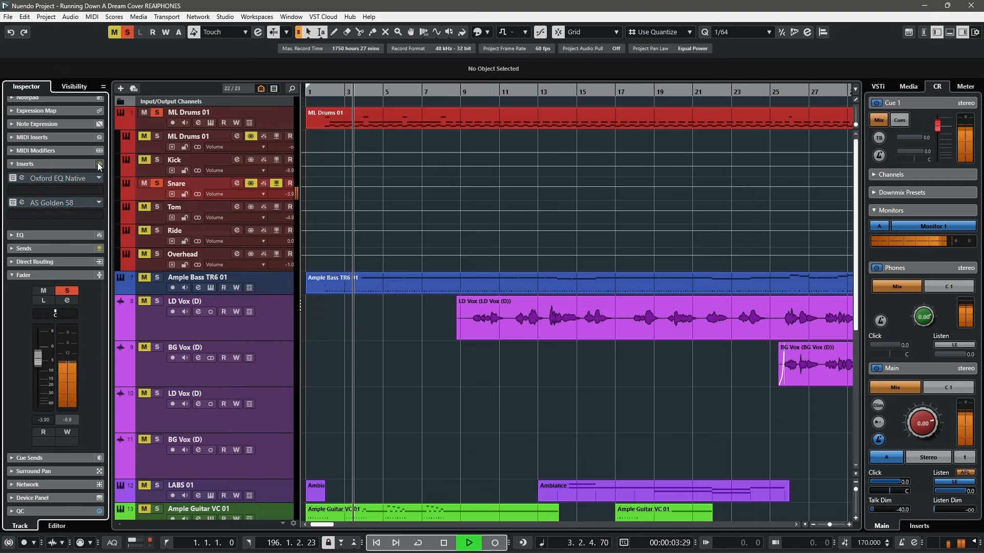
Step: Unsolo the snare and compare its inserts bypassed and active within the full mix, leaving them active
click(156, 183)
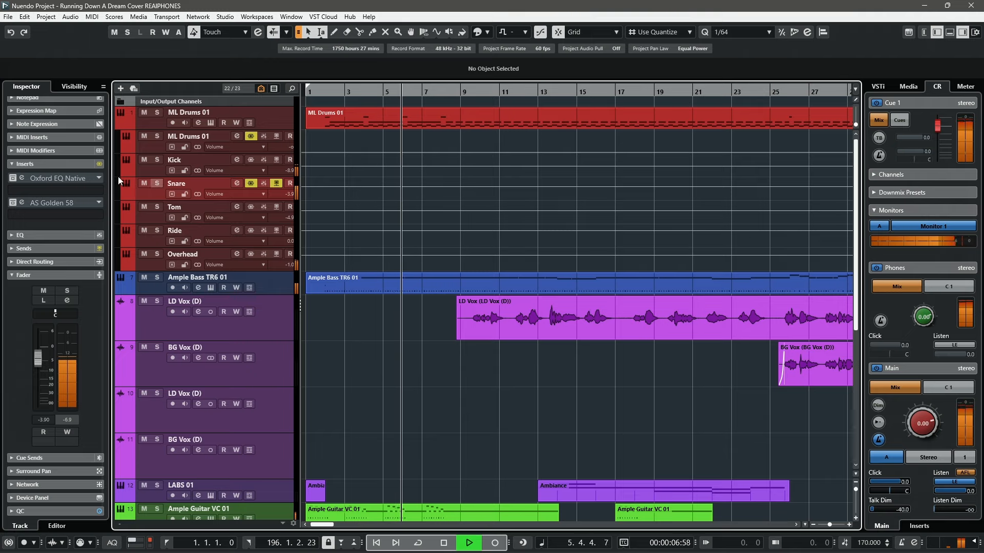
key(space)
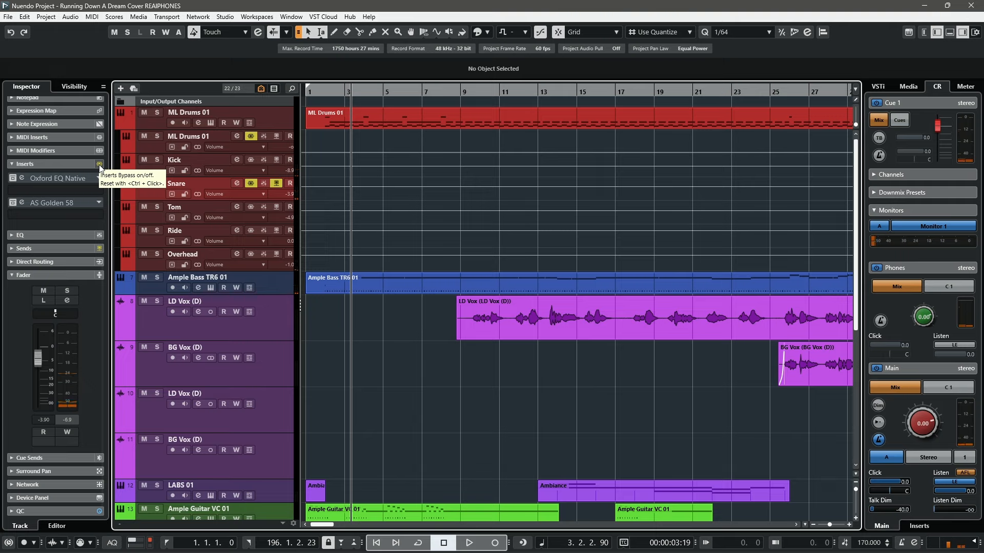
click(100, 165)
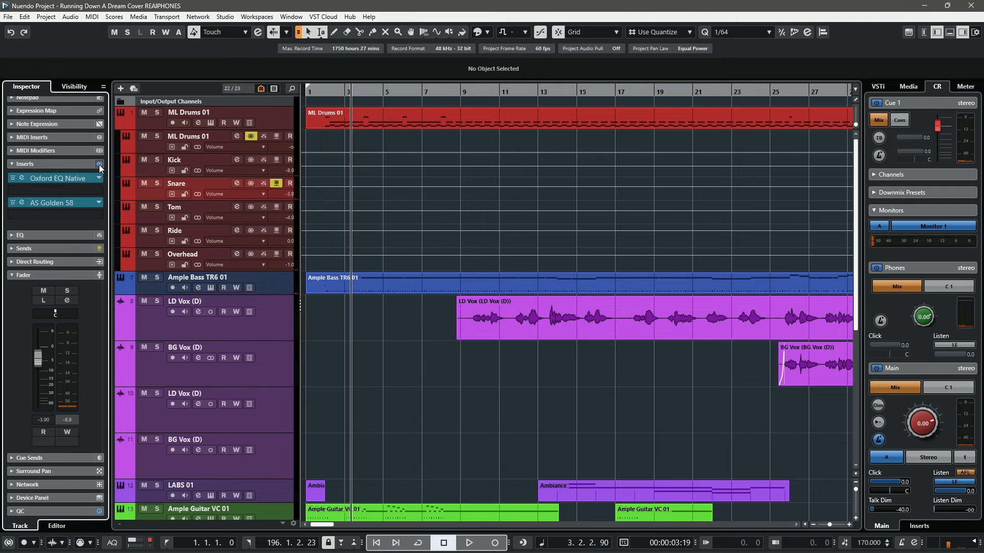
key(space)
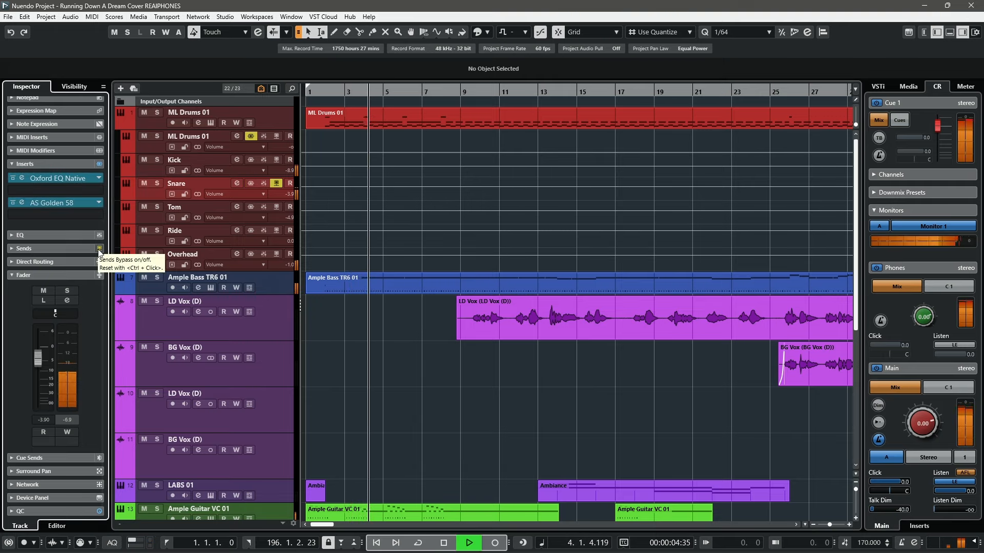
click(100, 165)
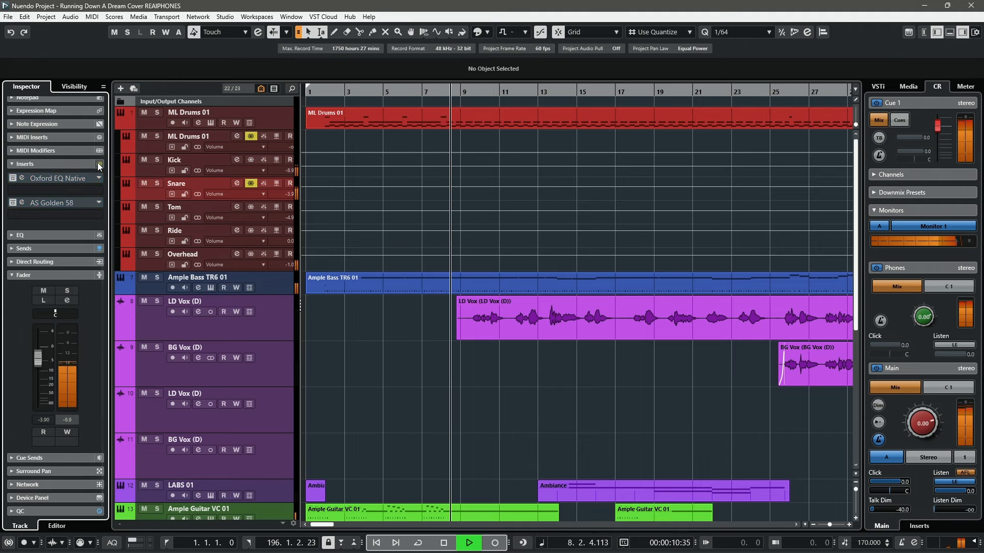
click(100, 165)
key(space)
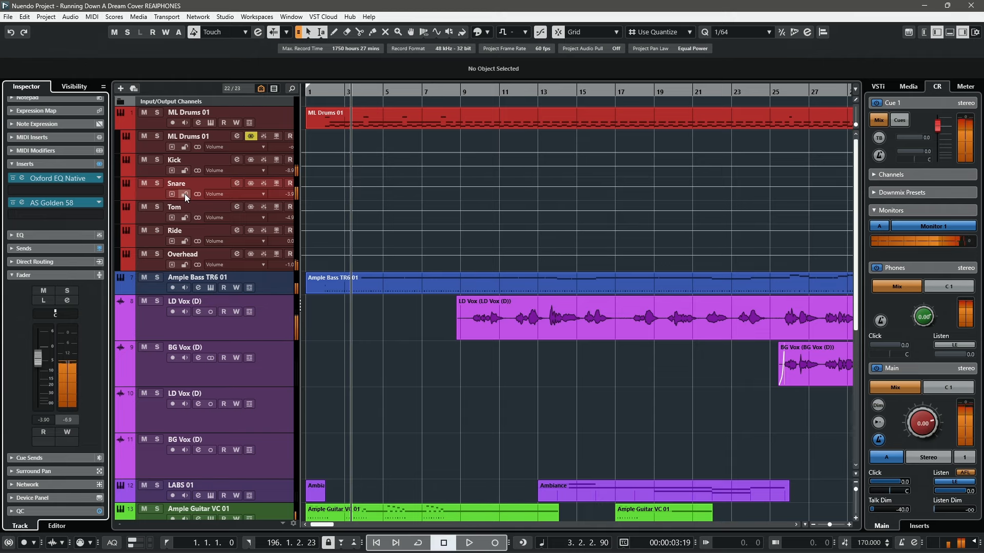
Step: Solo the snare and open its Oxford EQ Native insert to view the EQ settings
click(157, 184)
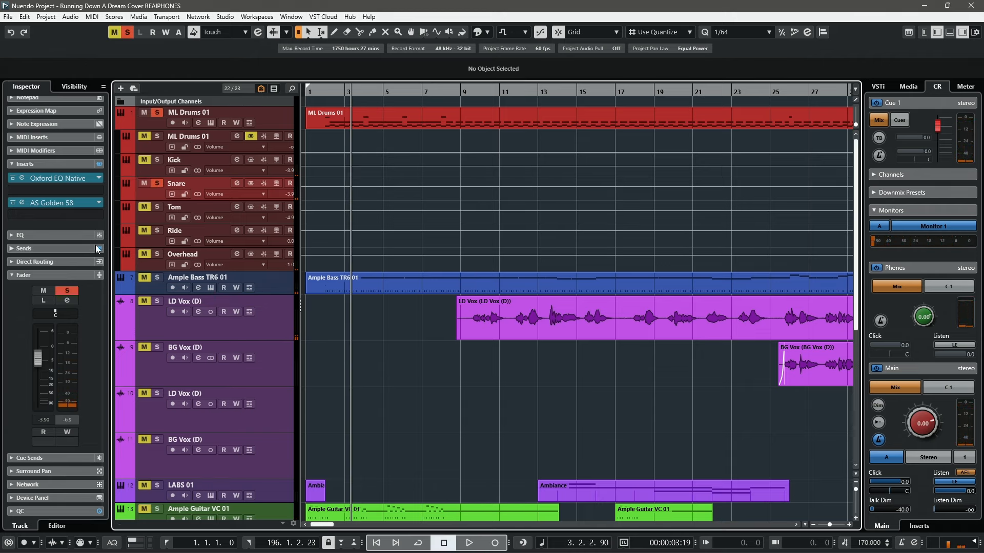
click(57, 203)
click(22, 178)
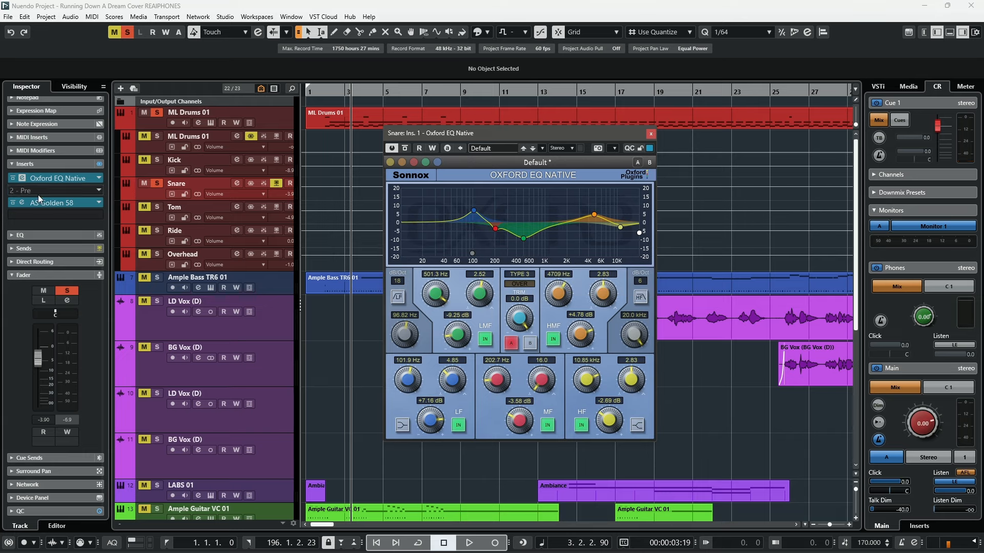
Step: Bypass the Golden 58 and audition the soloed snare with the Oxford EQ Native only, closing the EQ window
click(13, 203)
key(space)
click(13, 178)
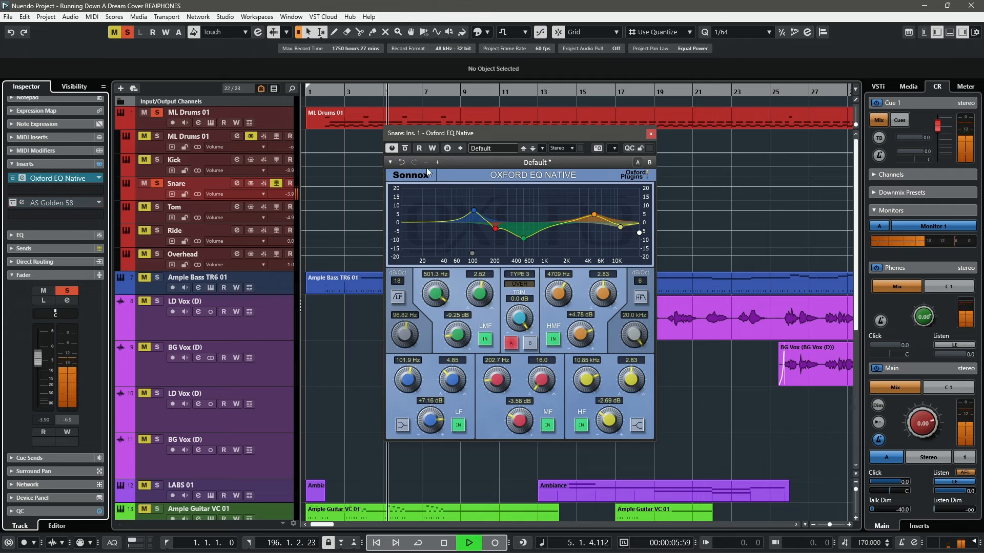
key(space)
click(651, 134)
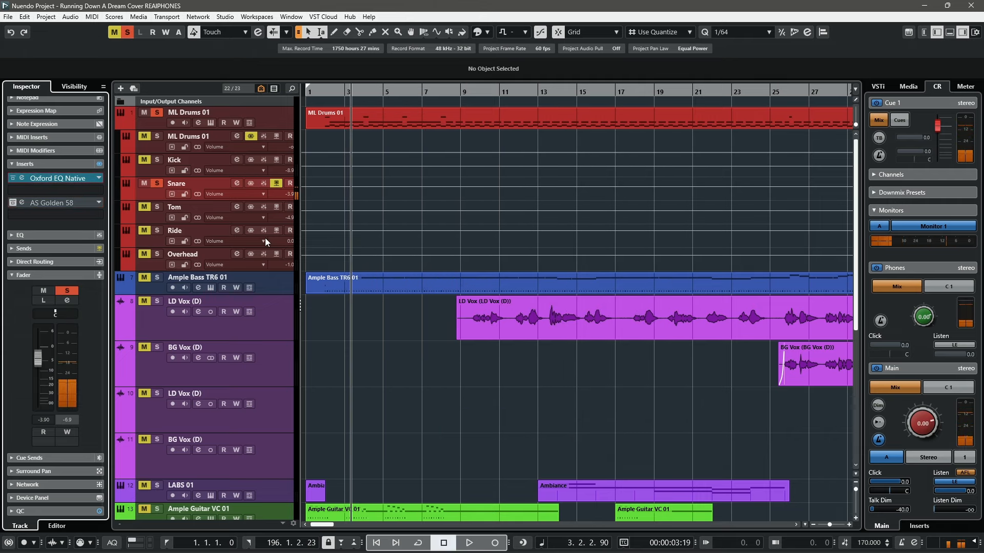
Step: Open the snare's Golden 58, move its window clear of the lower tracks, and take it out of bypass
click(22, 202)
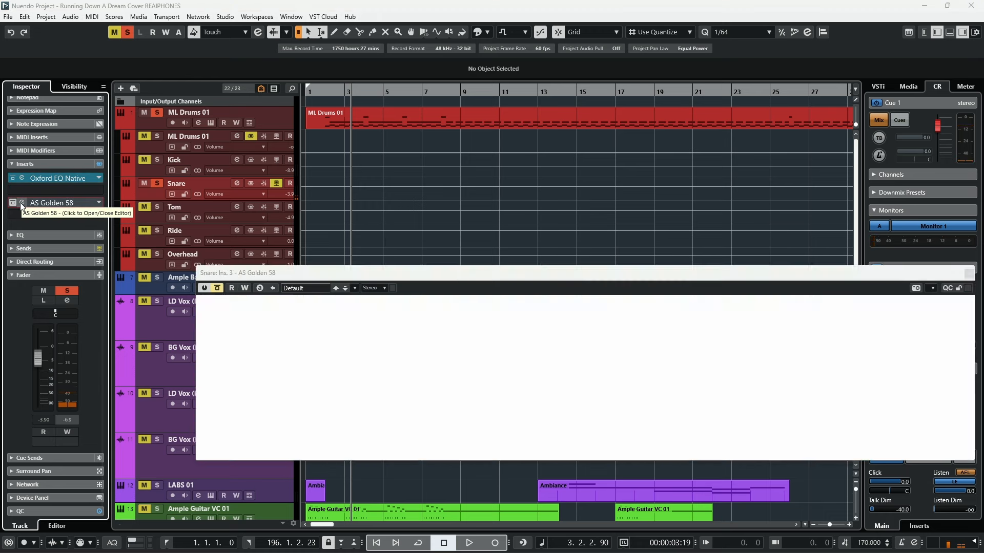
drag(492, 268, 415, 186)
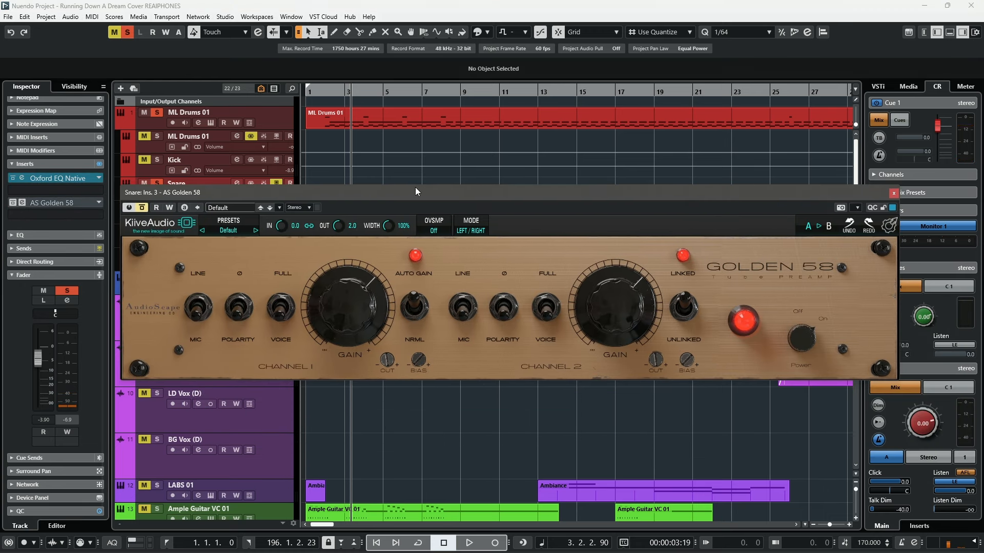
click(142, 207)
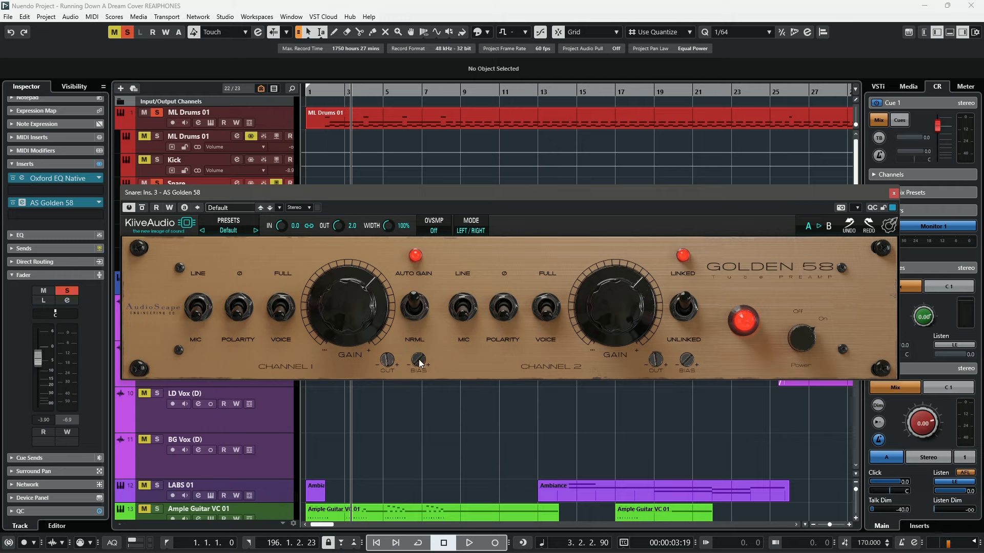
mouse_move(419, 364)
click(509, 314)
Step: Play the soloed snare with the Golden 58 active, bypassed and active again to compare the sound
key(space)
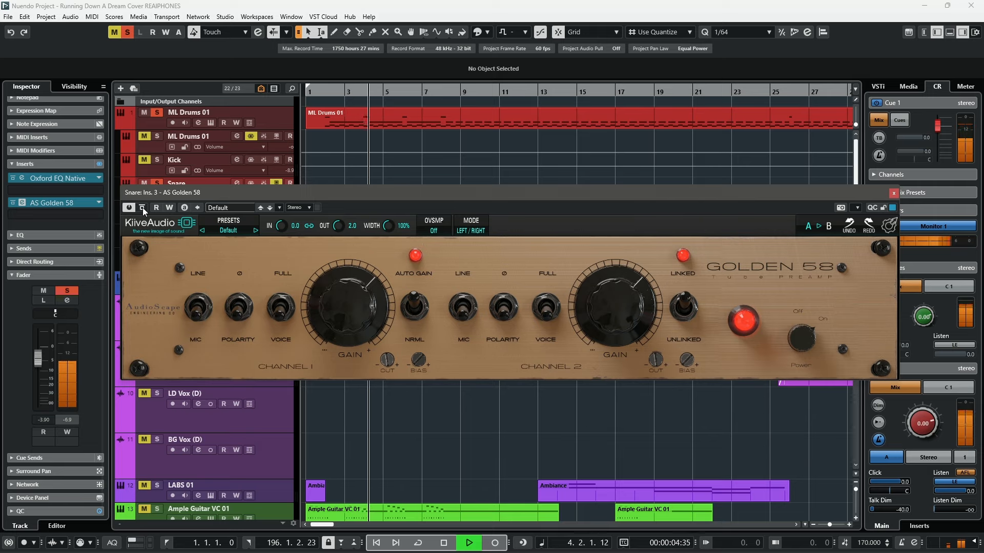
key(space)
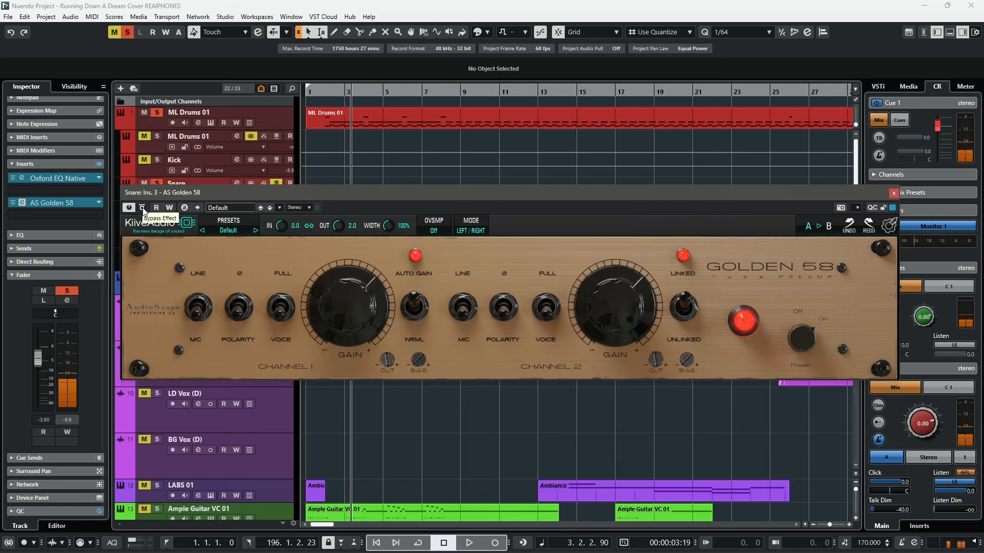
click(142, 208)
key(space)
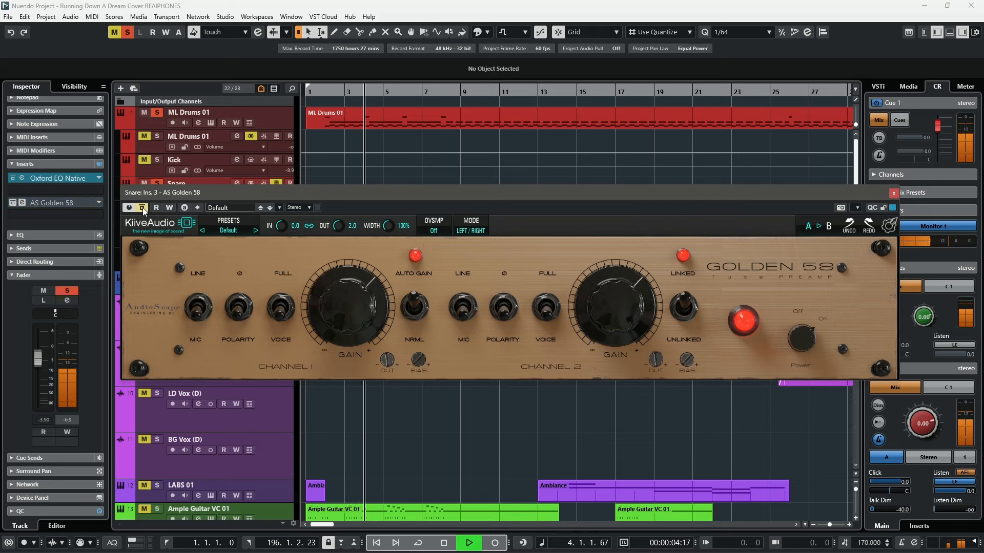
click(142, 208)
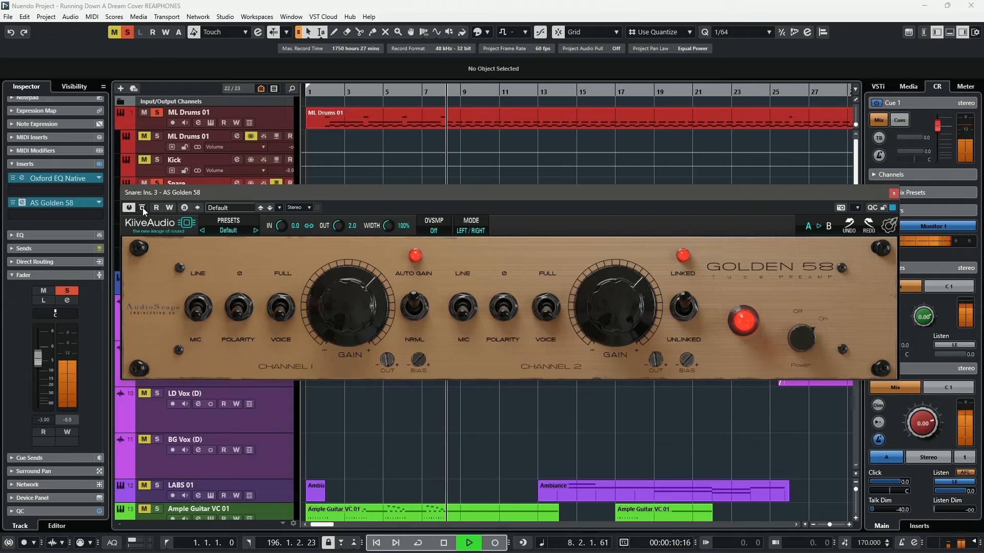
key(space)
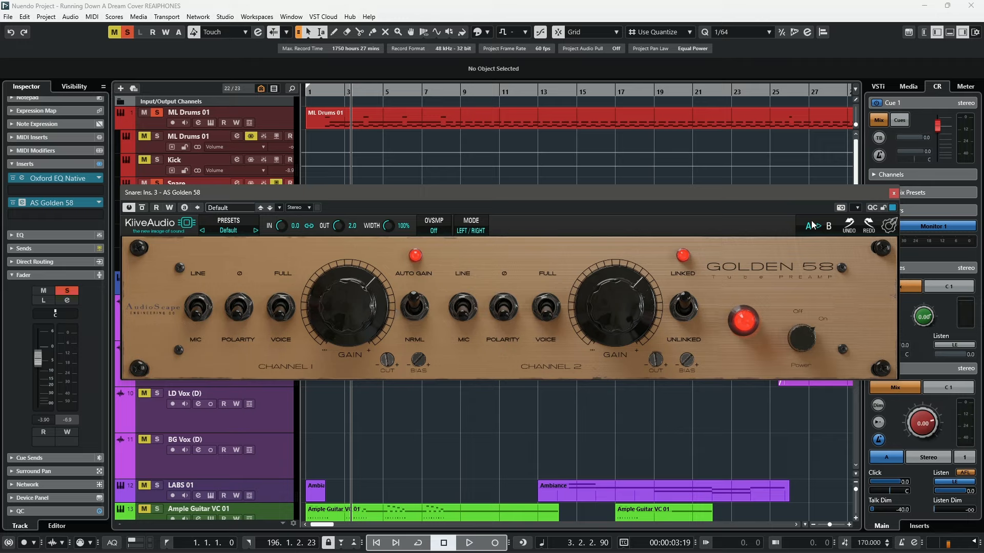
Step: Audition the soloed snare with Golden 58 setting B, try a linked input of 3.8, and reset the input to 0.0
key(space)
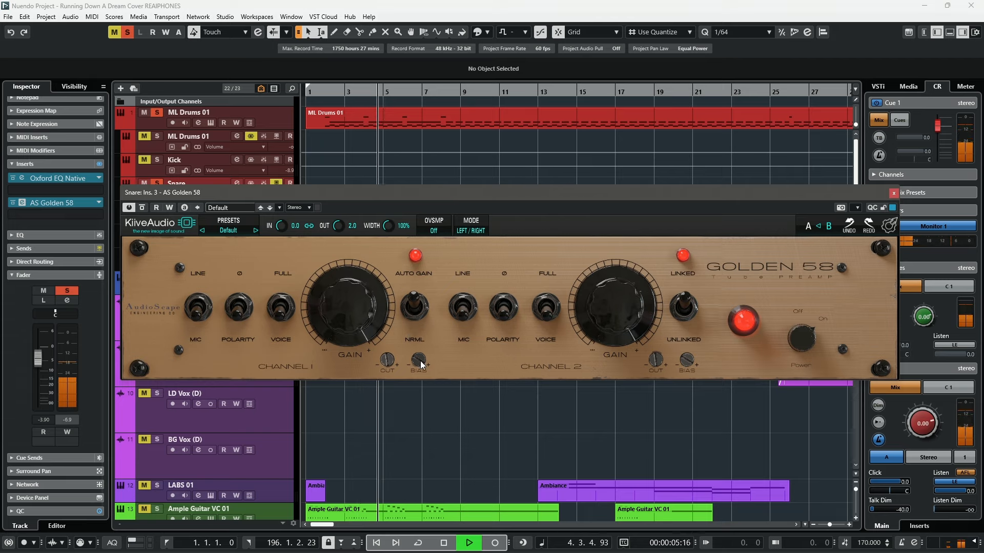
key(space)
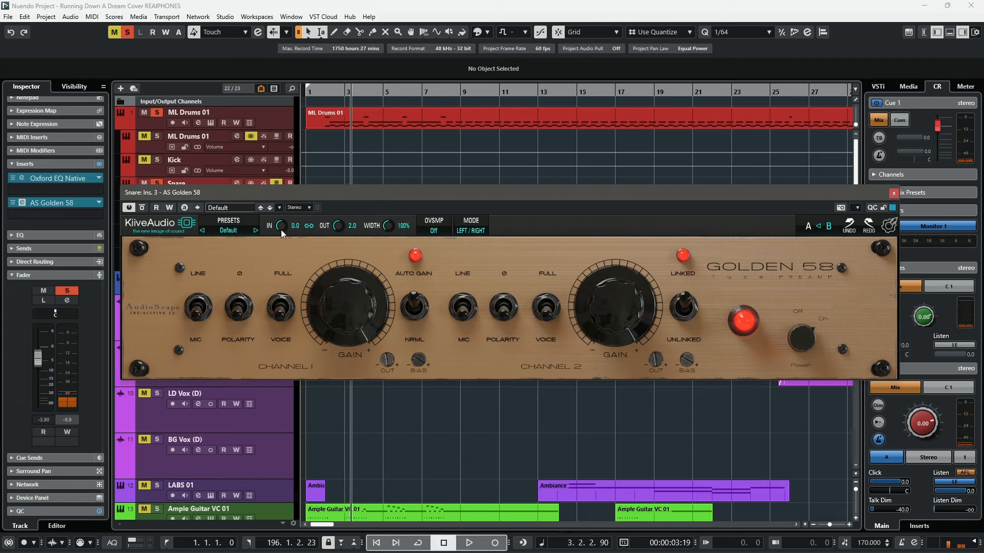
mouse_move(281, 230)
mouse_down()
mouse_move(288, 183)
mouse_move(285, 227)
mouse_up()
key(space)
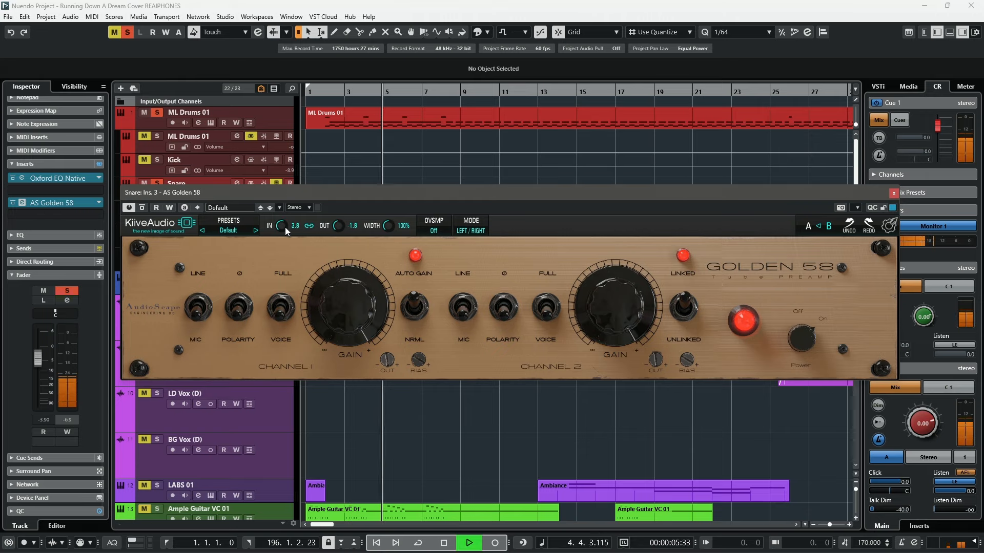
double_click(285, 228)
Step: Play the soloed snare while sweeping the Golden 58's channel 1 bias down to -1.00
drag(423, 363, 423, 496)
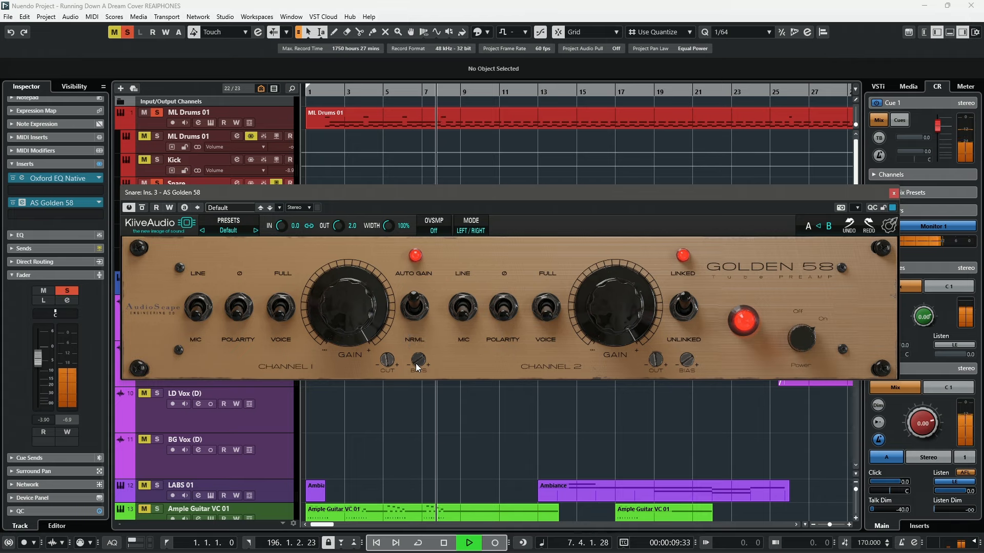
key(space)
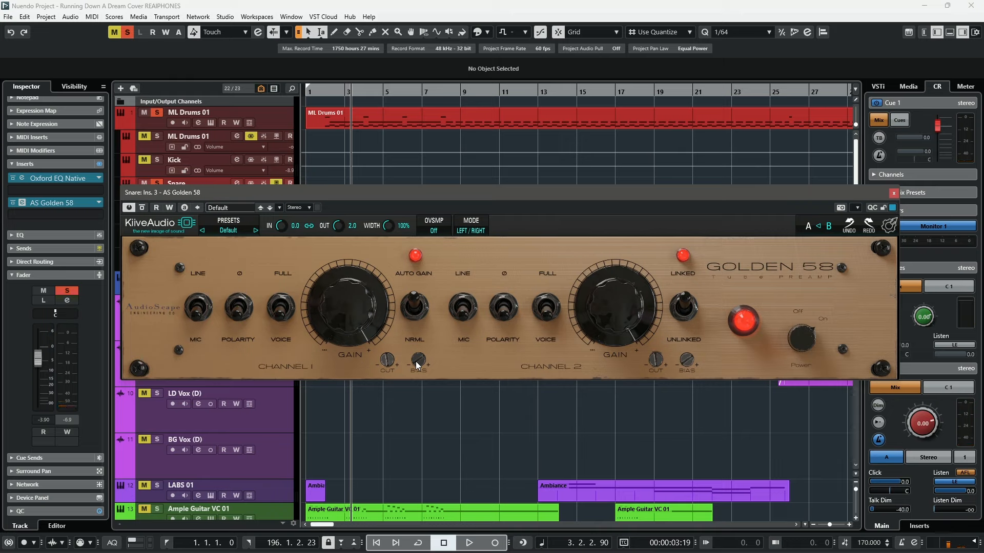
key(space)
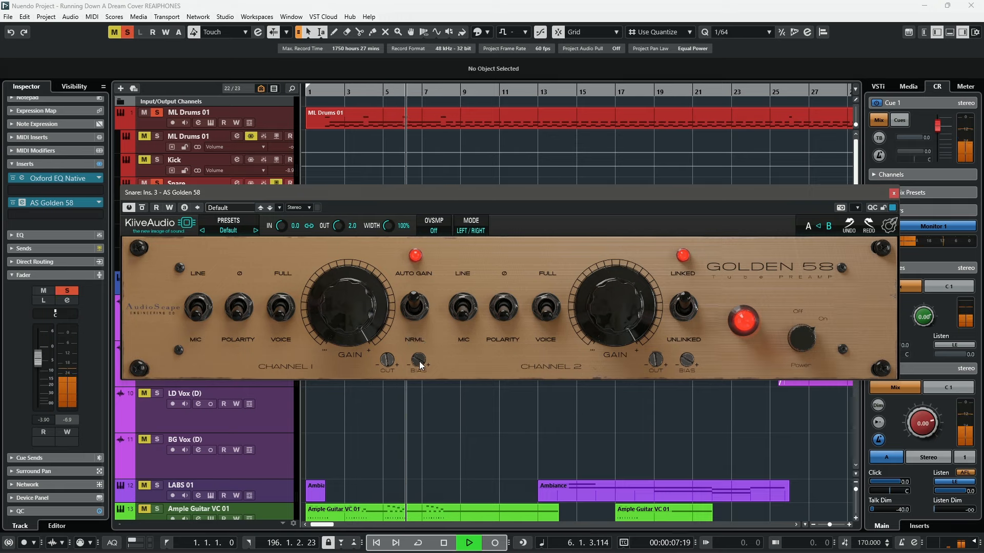
drag(423, 363, 396, 492)
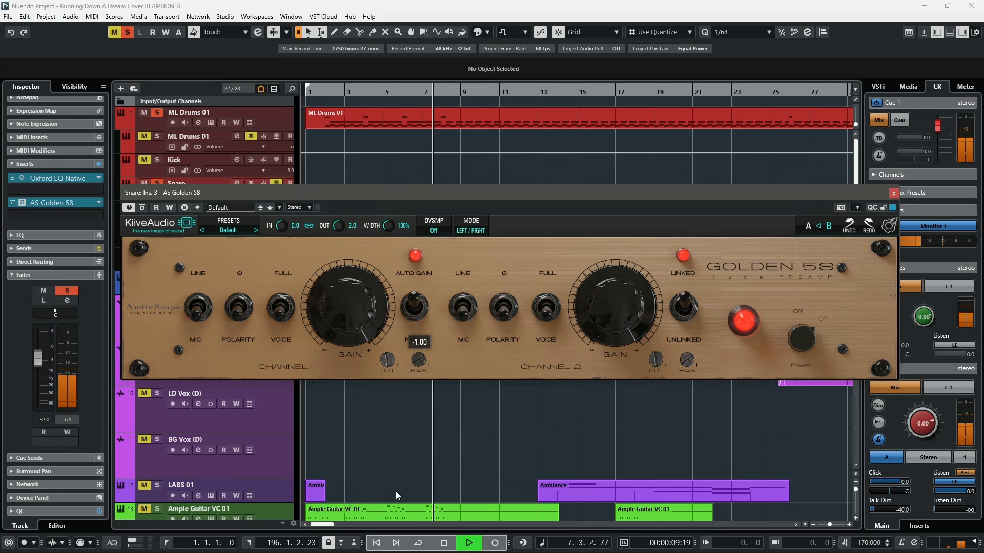
key(space)
drag(422, 365, 421, 407)
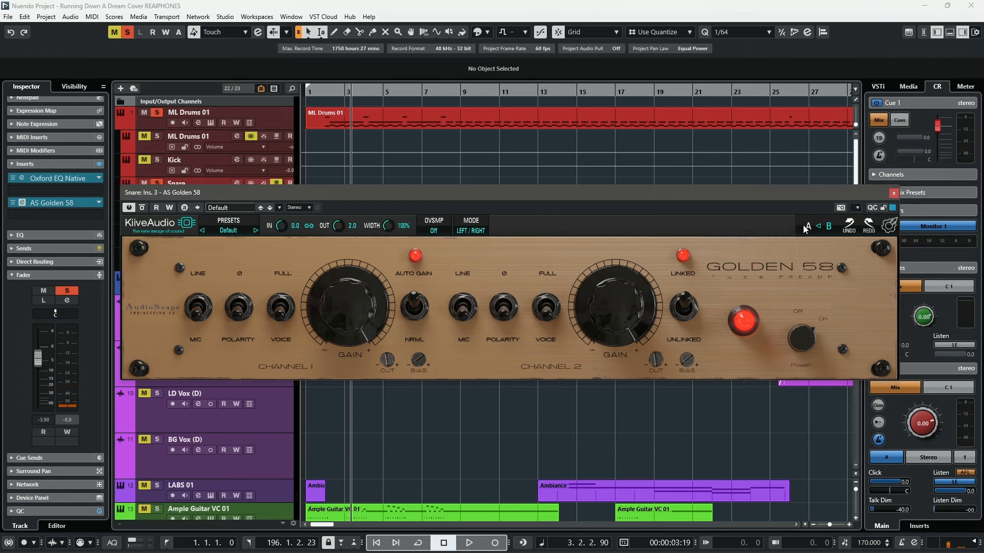
Step: Close the snare's Golden 58 window and play the soloed snare
click(894, 192)
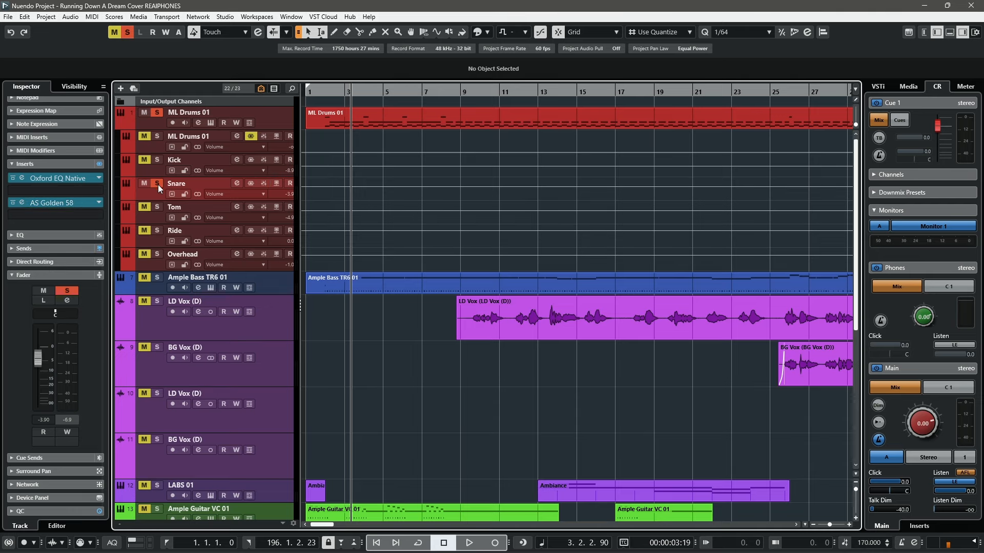
key(space)
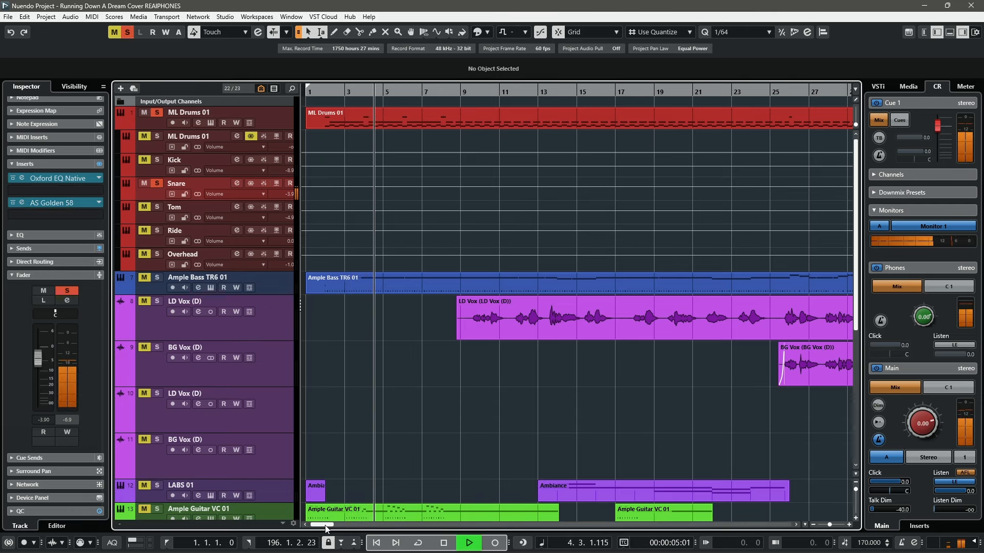
key(space)
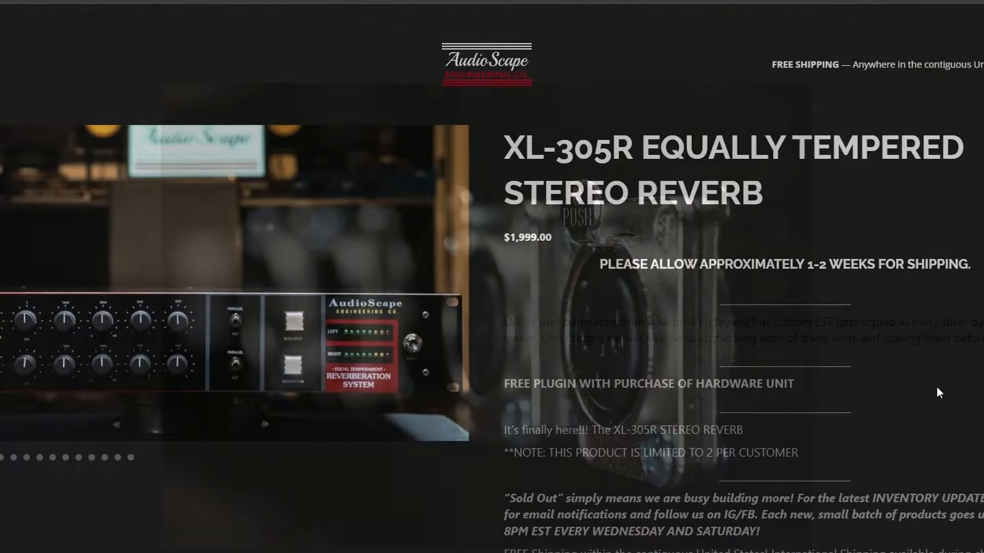
Step: Read through the AudioScape XL-305R Stereo Reverb product page, including the history of the XL-305 design
scroll(846, 444, down, 10)
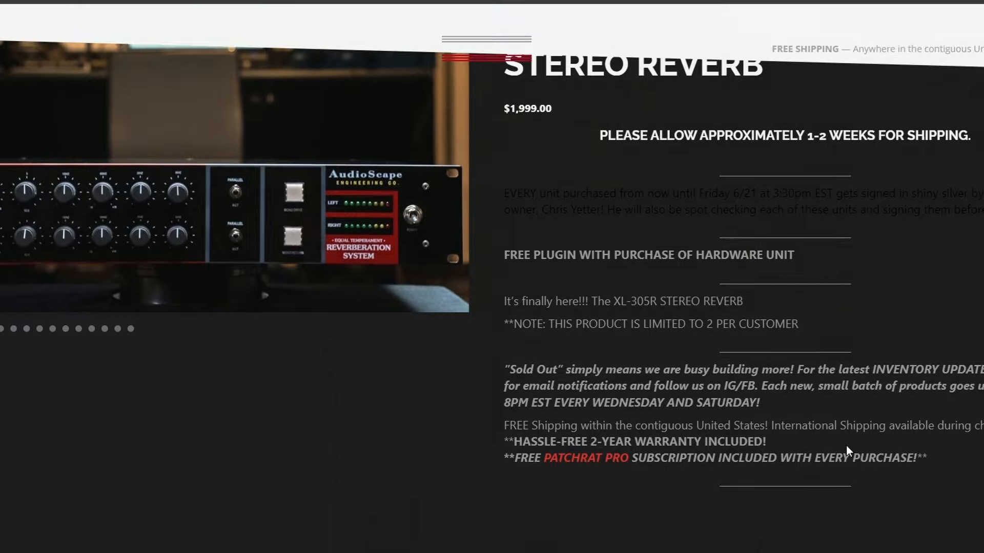
scroll(845, 455, down, 15)
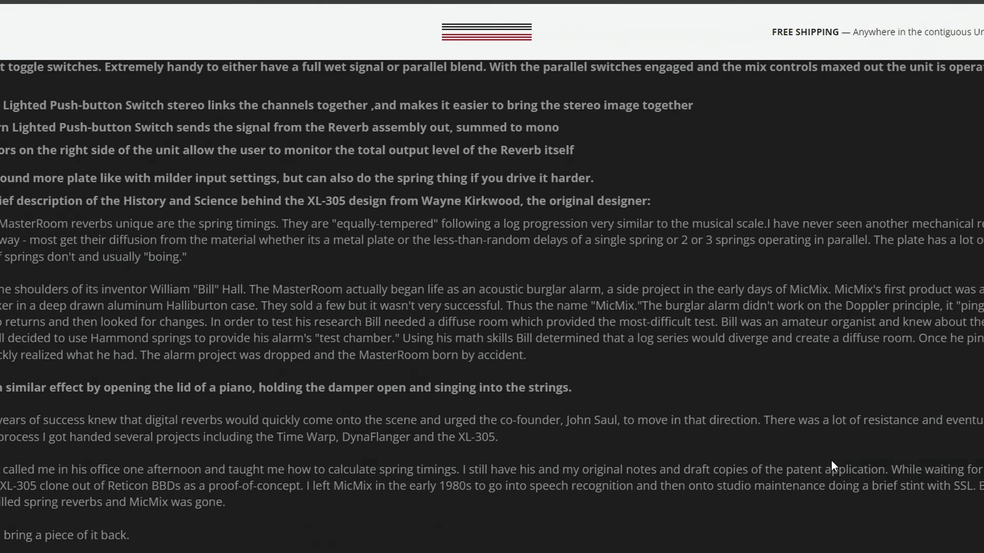
scroll(831, 461, up, 3)
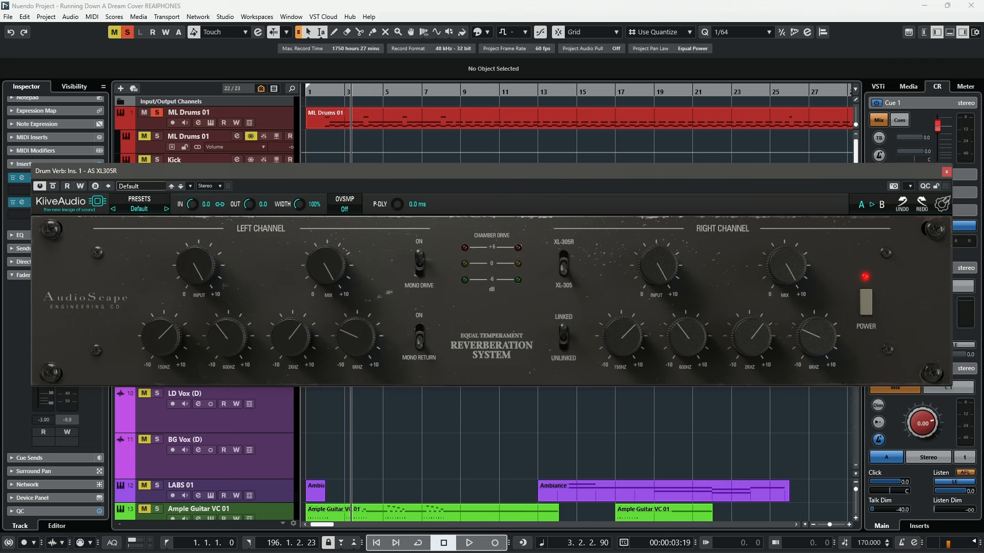
Step: Close the Drum Verb's Oxford EQ Native window and play the snare while switching the reverb to the XL-305R model
drag(540, 180, 537, 168)
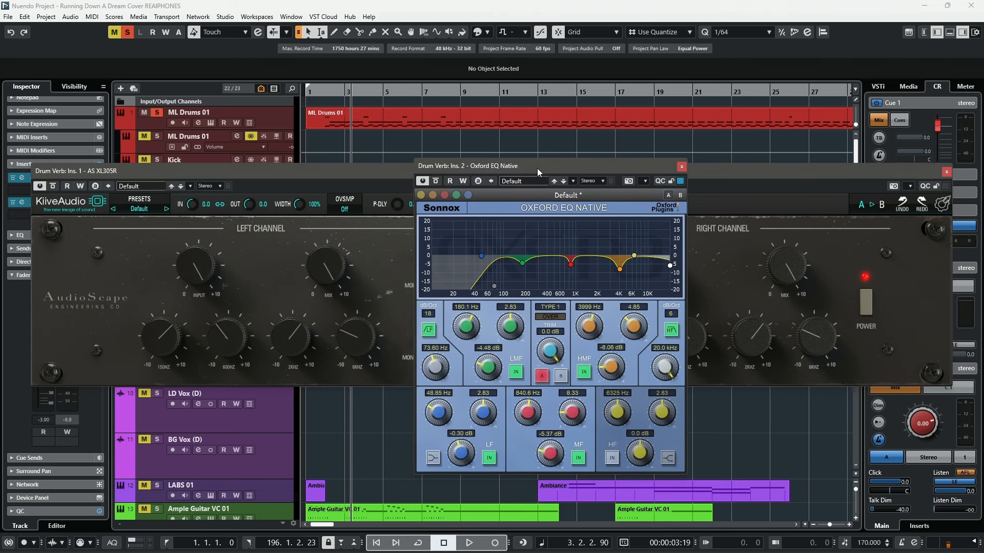
click(682, 167)
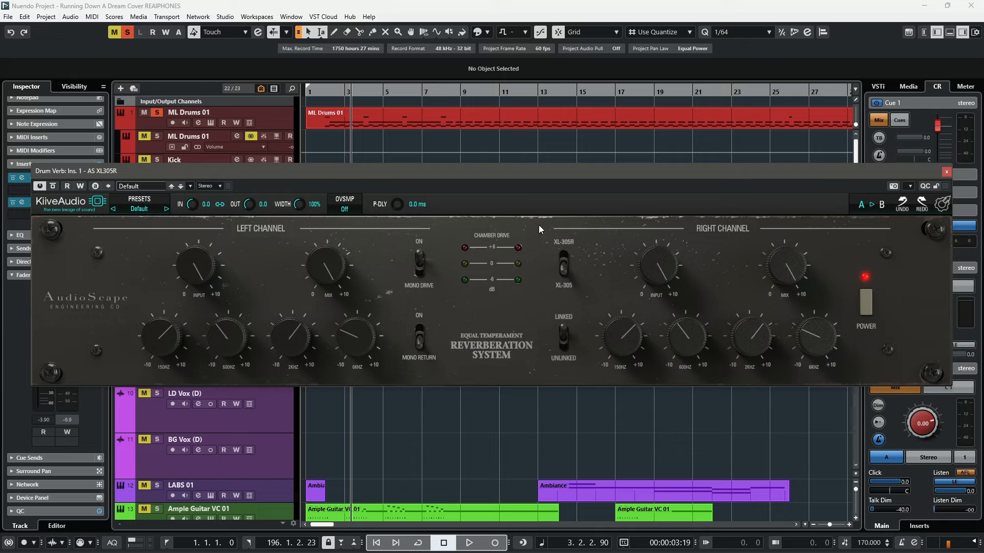
key(space)
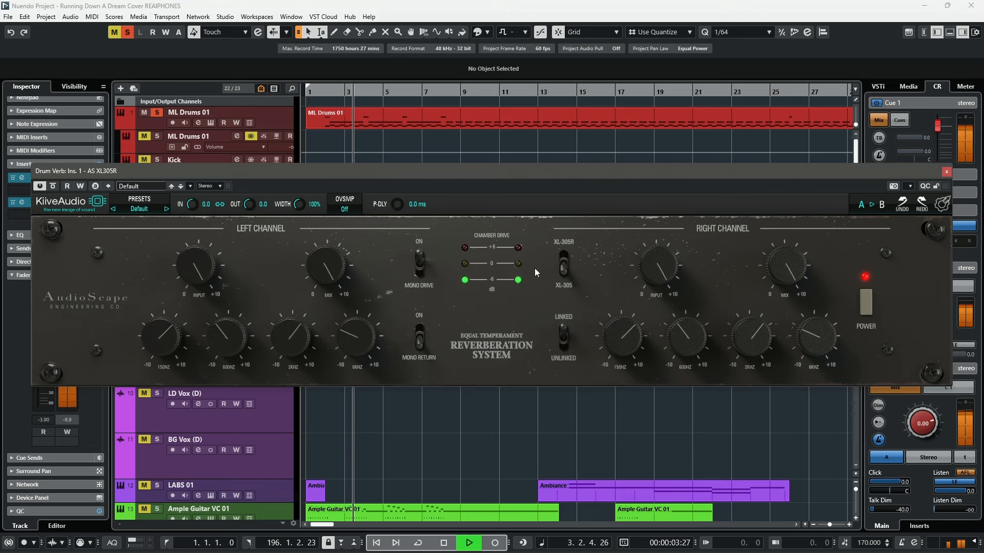
click(563, 270)
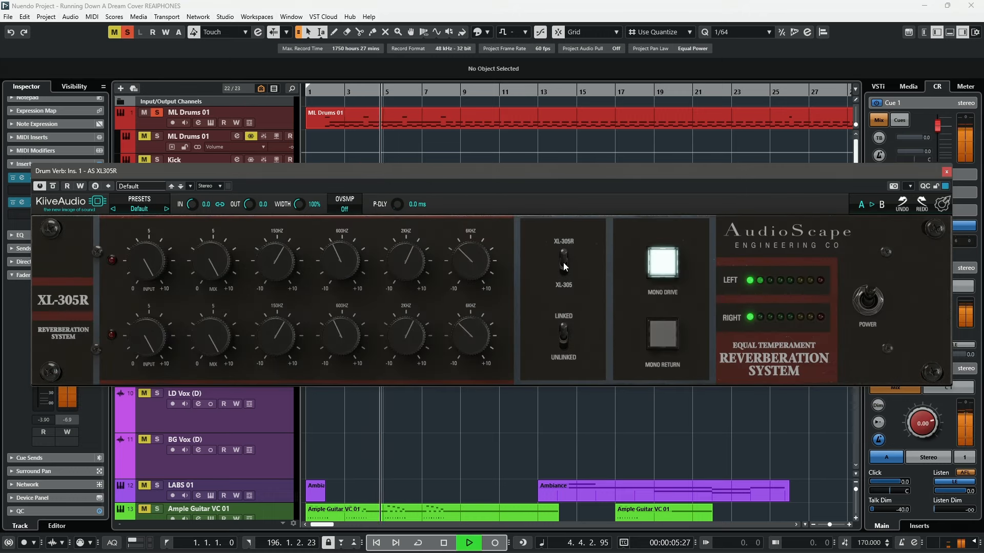
key(space)
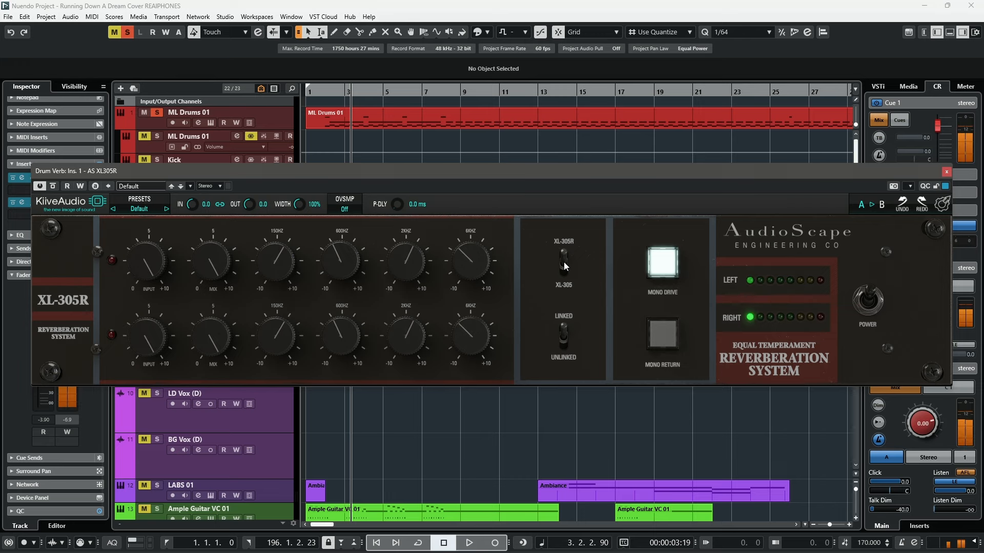
Step: Compare the Drum Verb's XL-305 and XL-305R models on the playing snare, finishing on XL-305
click(563, 263)
key(space)
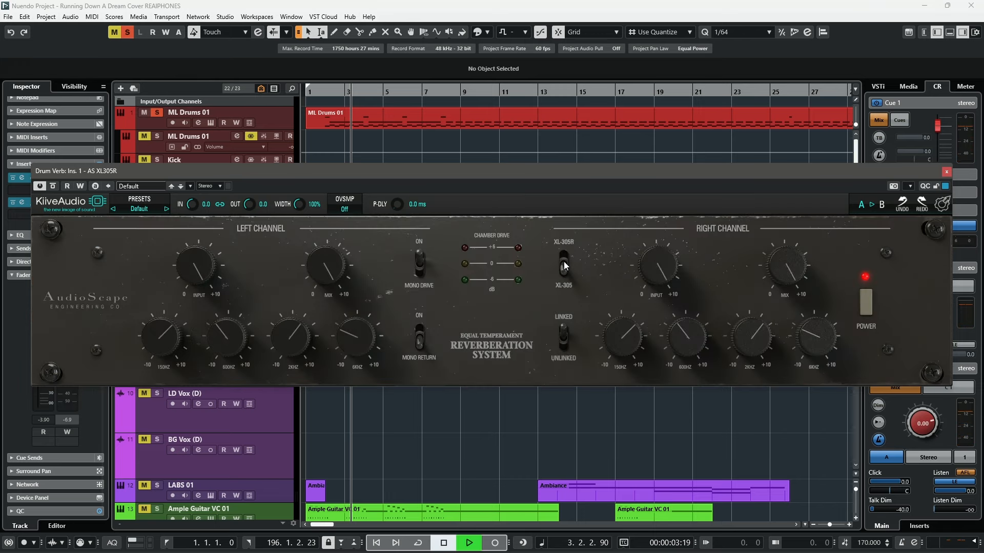
key(space)
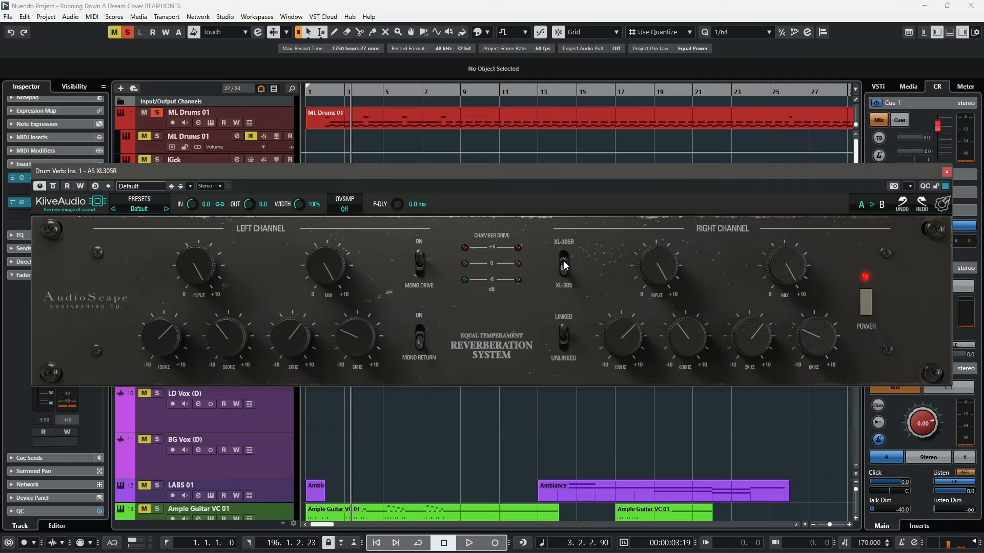
key(space)
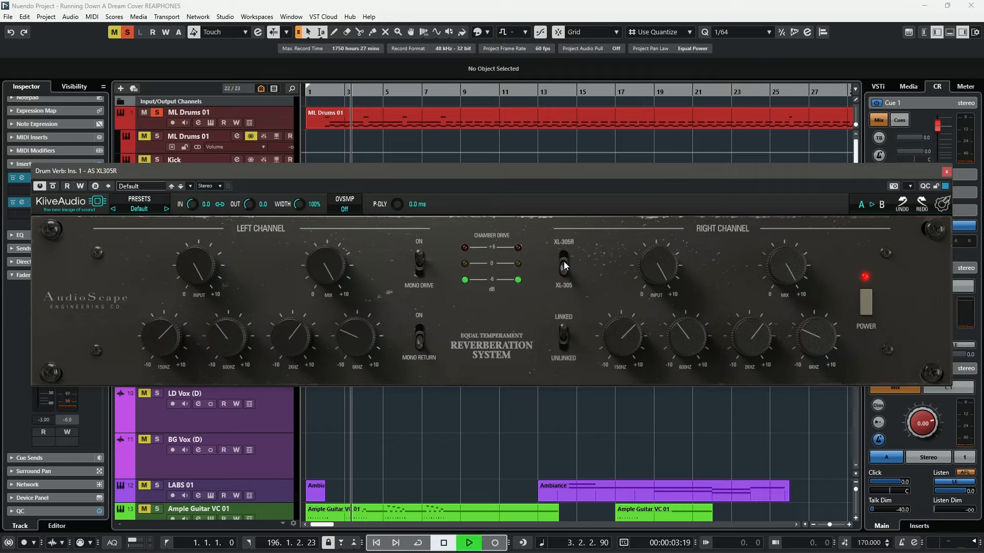
click(562, 275)
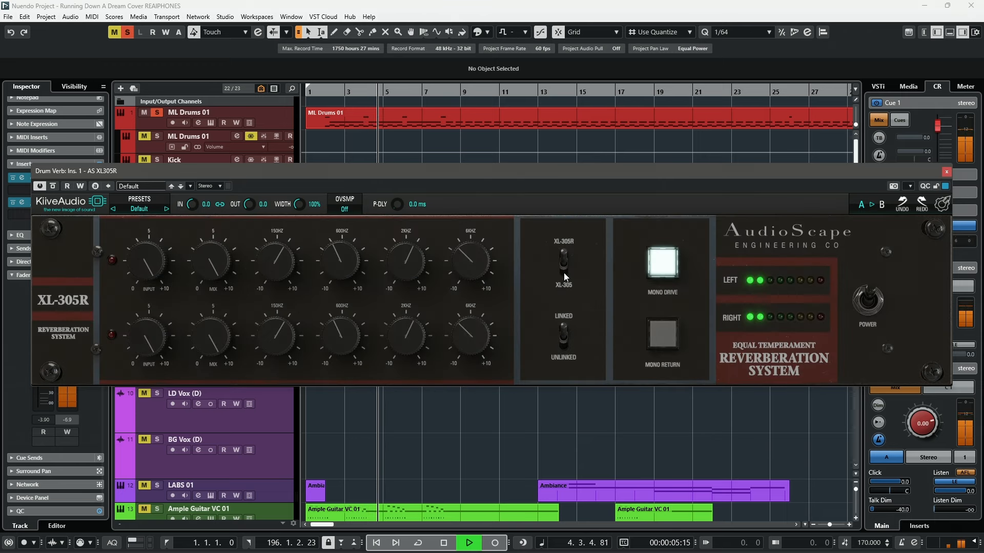
key(space)
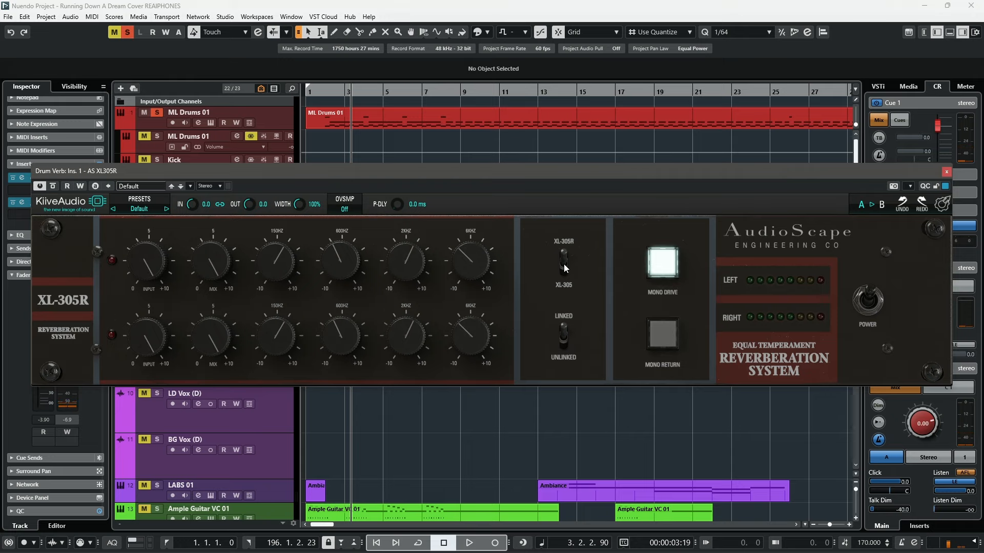
key(space)
click(564, 264)
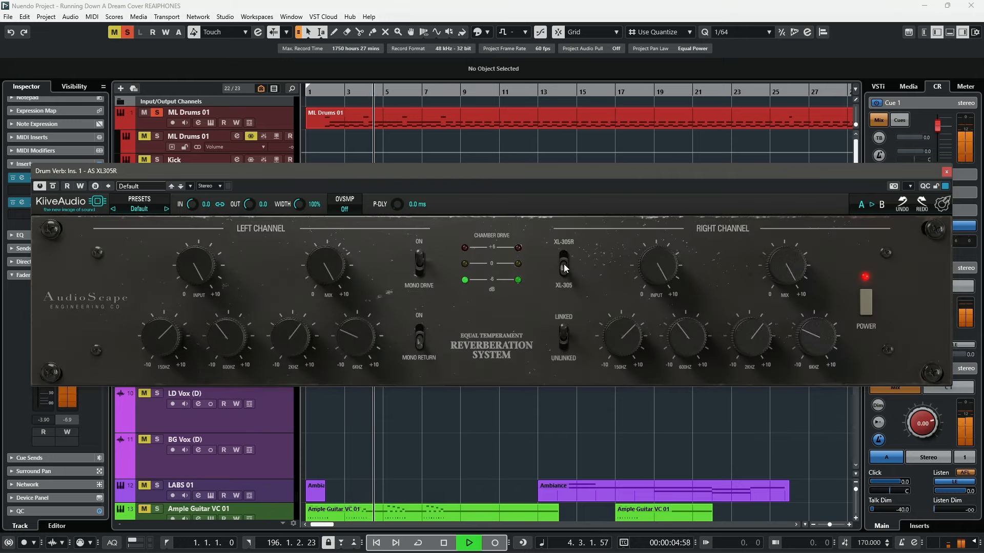
key(space)
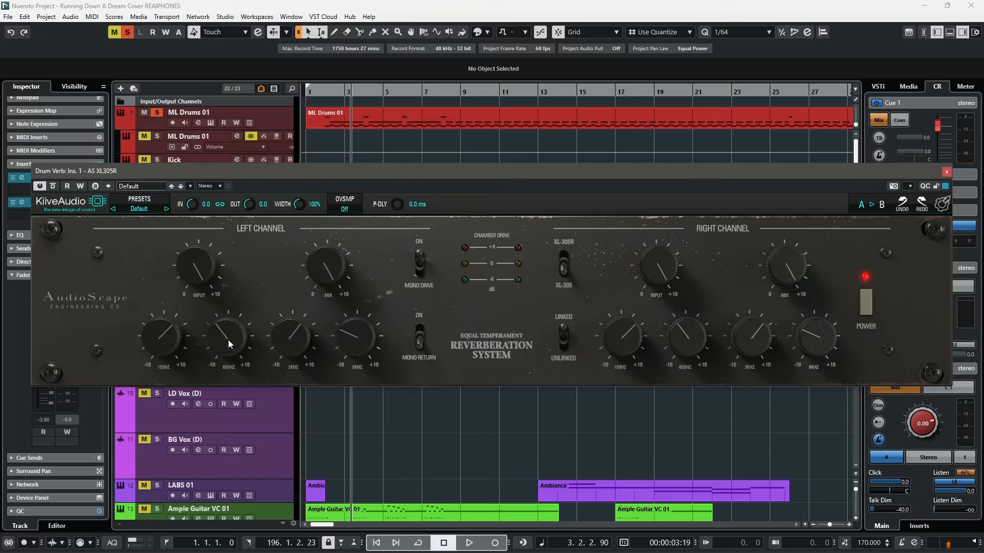
Step: Audition the Drum Verb on the snare while toggling Mono Return and Mono Drive, and close the XL305R window
click(419, 346)
key(space)
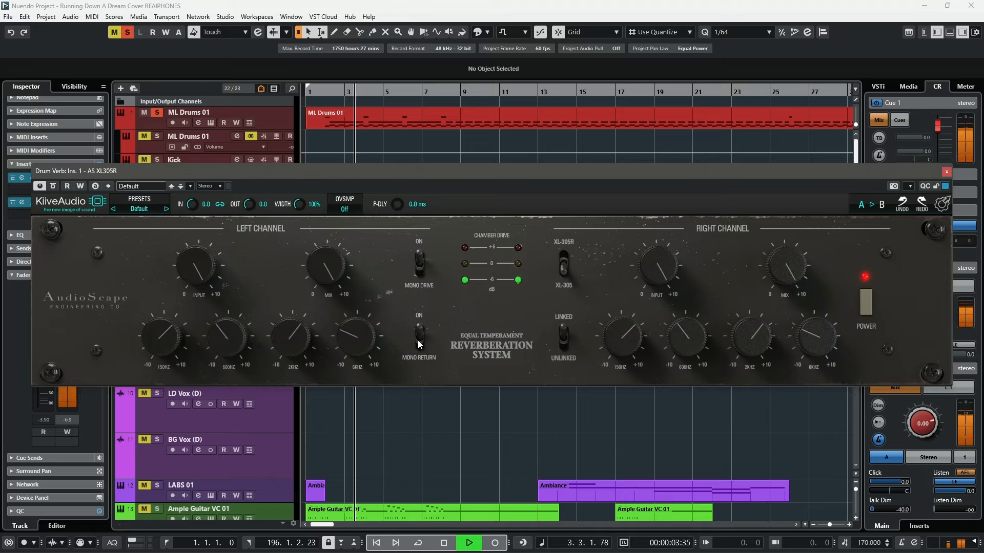
key(space)
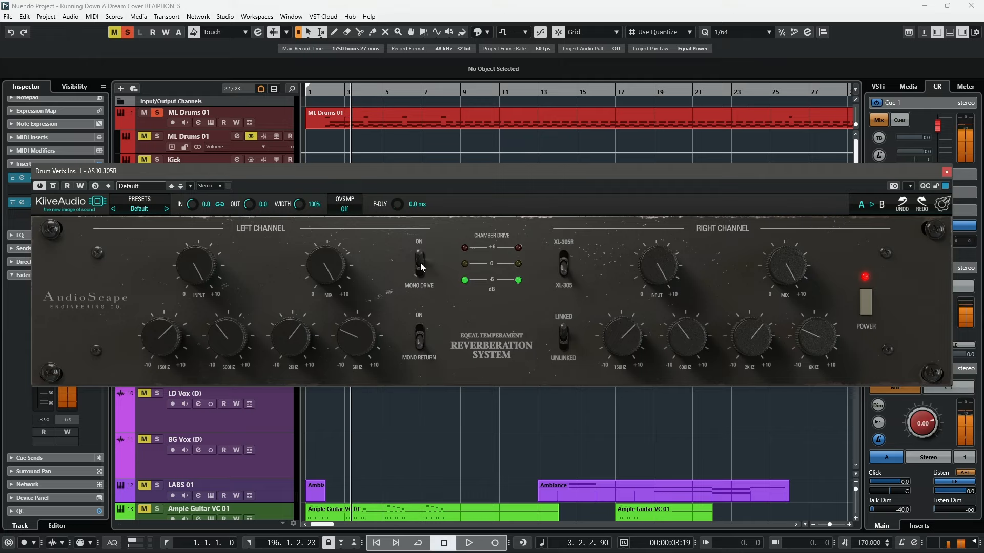
key(space)
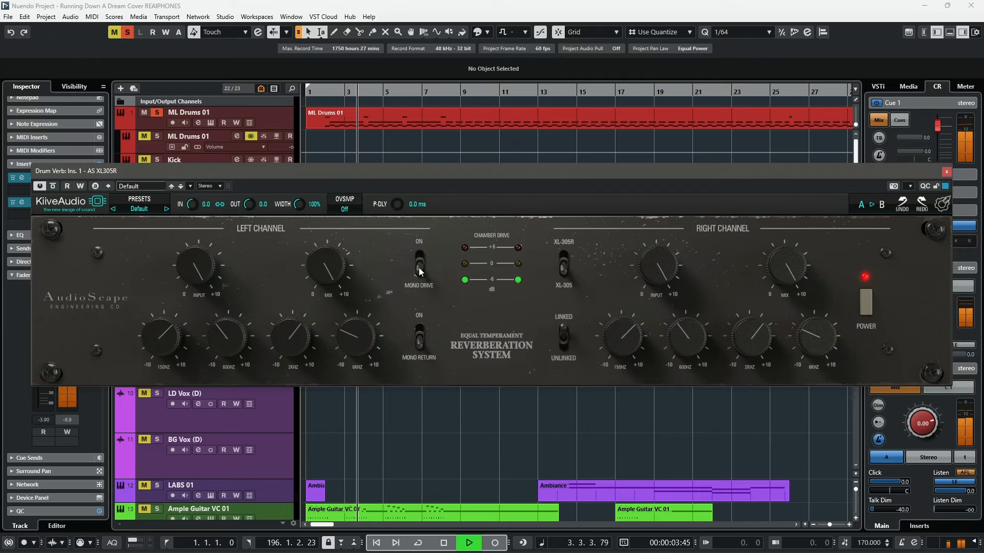
key(space)
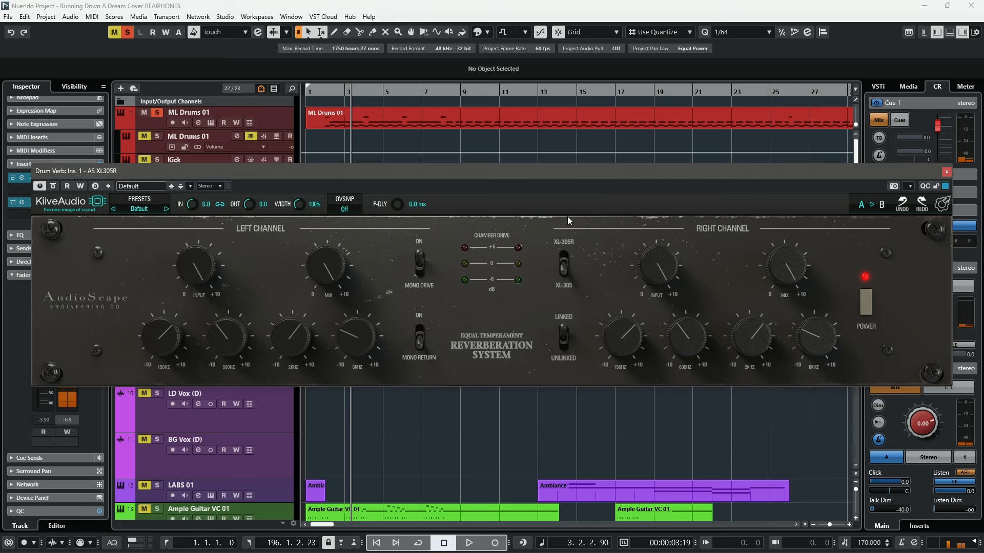
click(946, 172)
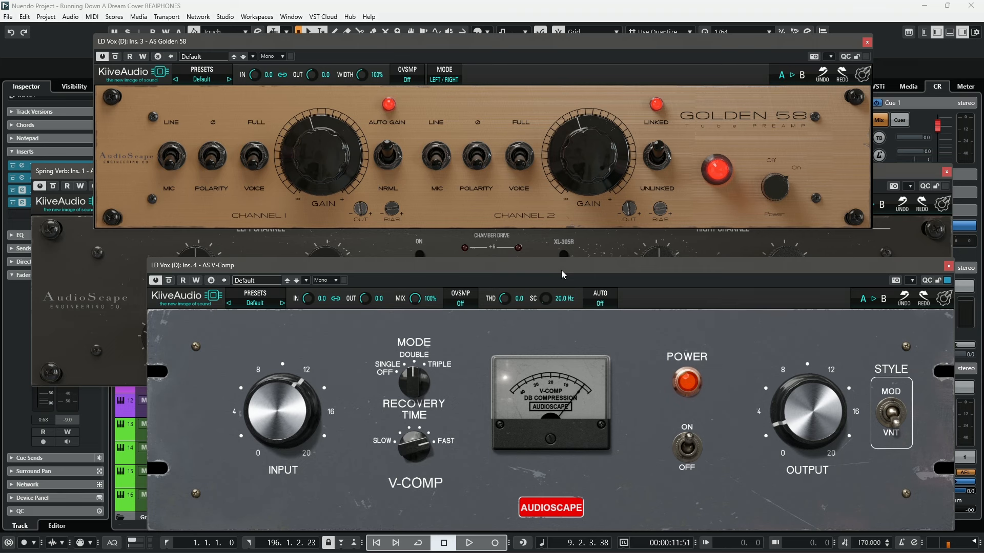
Step: Bring the Spring Verb's XL305R and the LD Vox's Golden 58 windows forward in turn, and select the next track
click(838, 233)
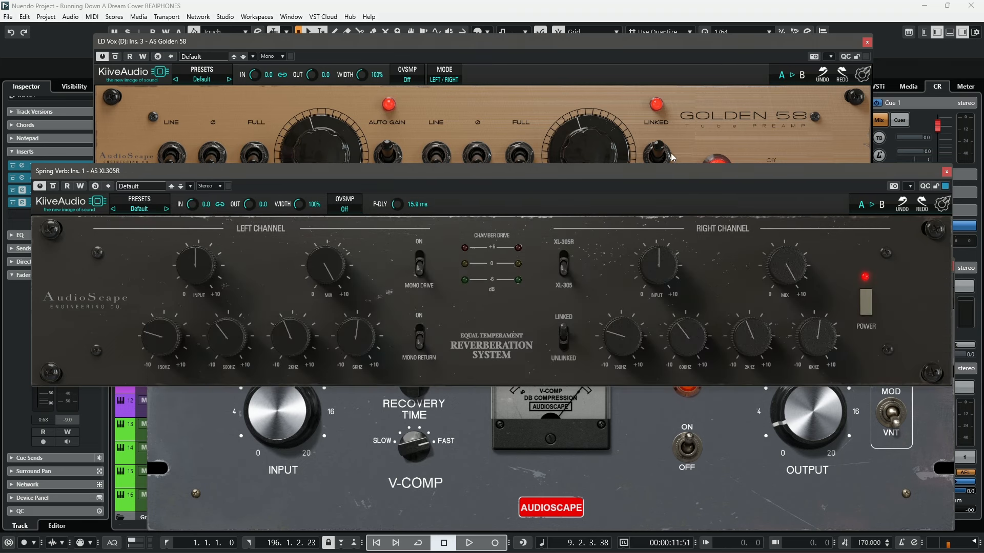
click(761, 133)
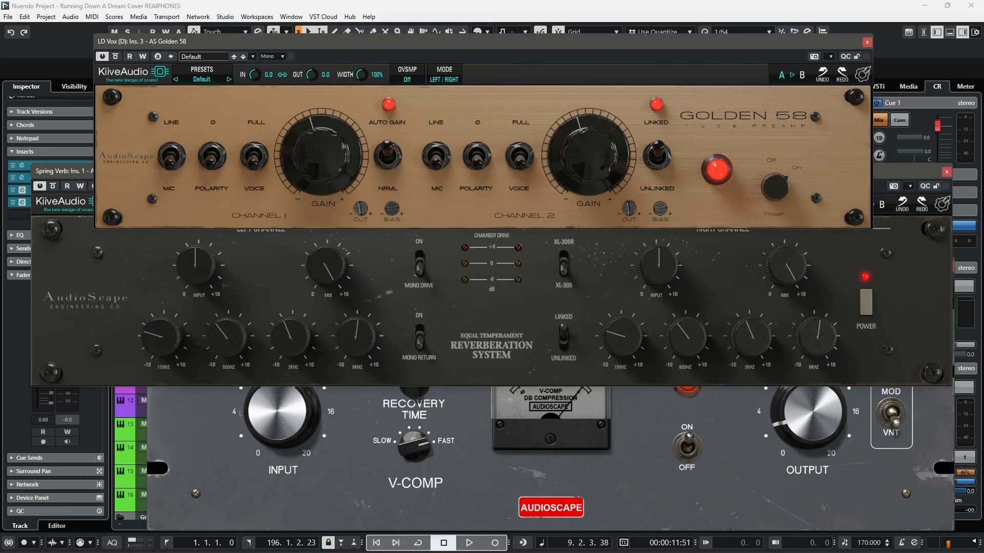
key(Down)
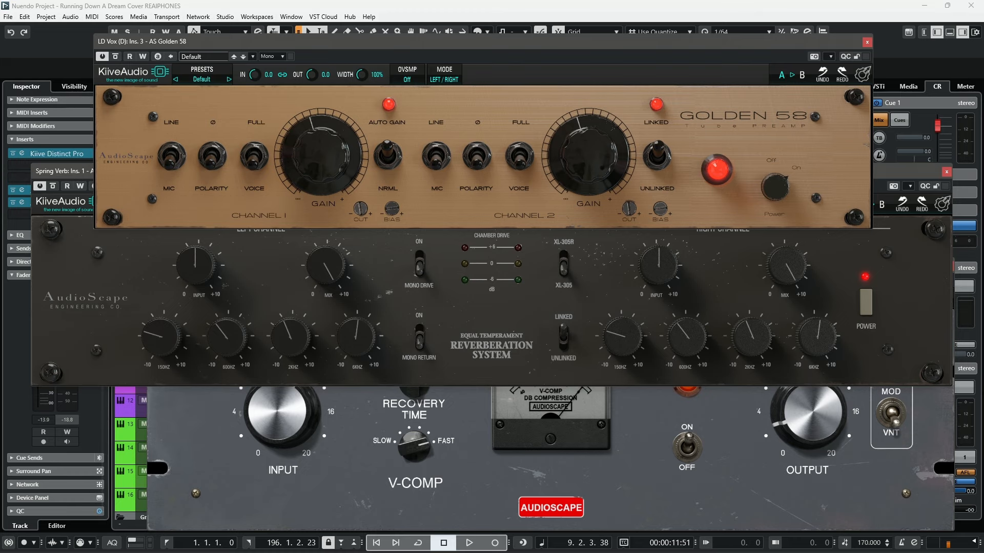